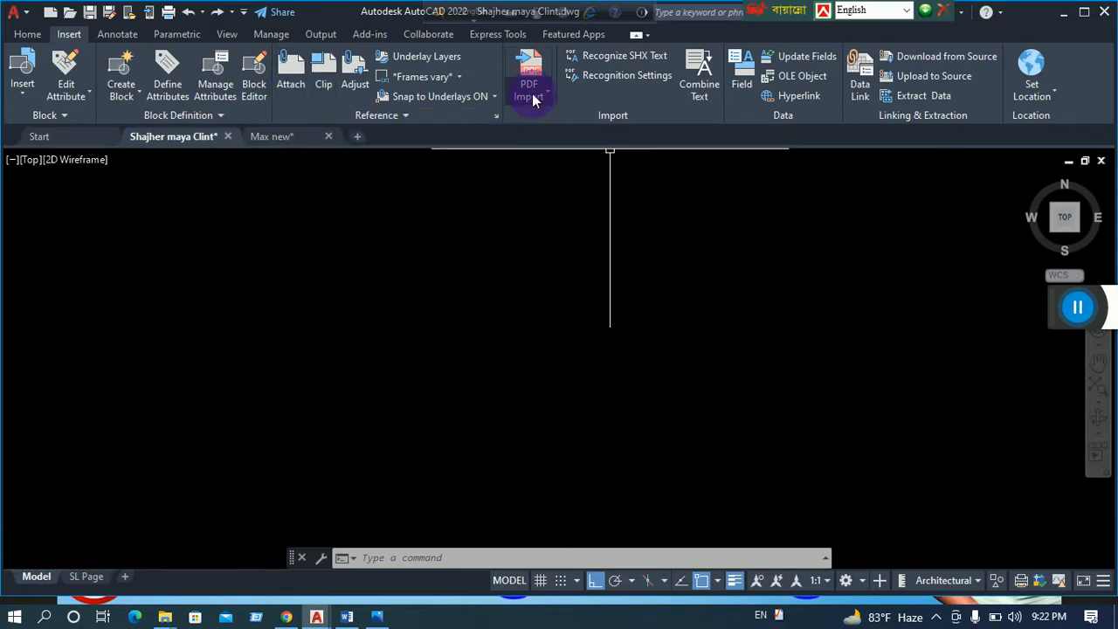
Attach the PDF file "PDF Dr" from the Desktop as an underlay, using page 1, scale 1, rotation 0 and insertion point 0,0,0
left_click(293, 77)
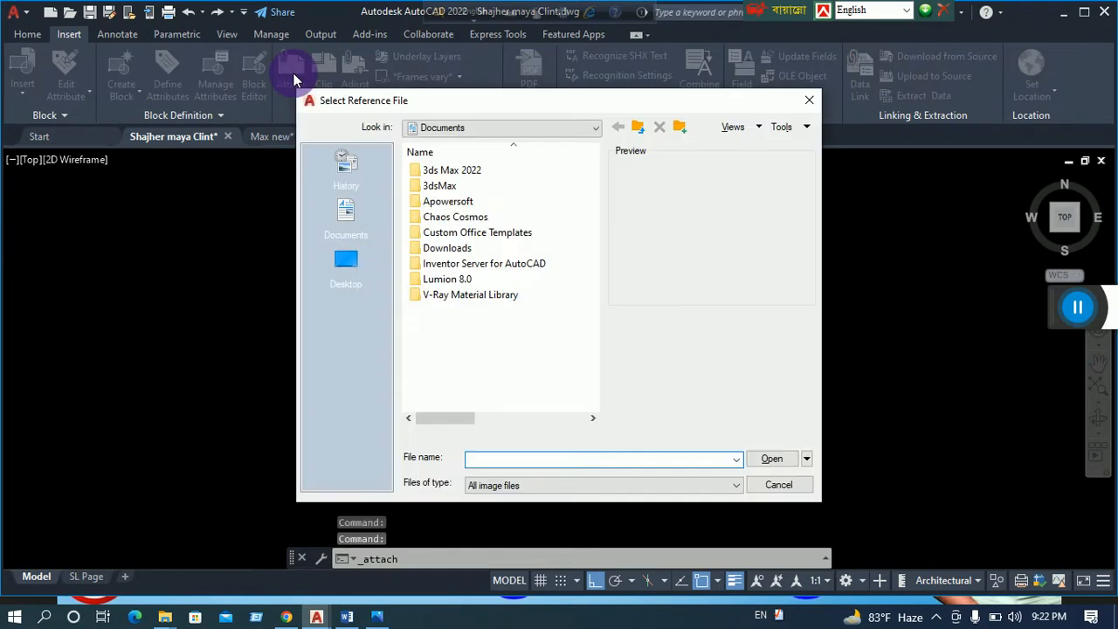
left_click(524, 130)
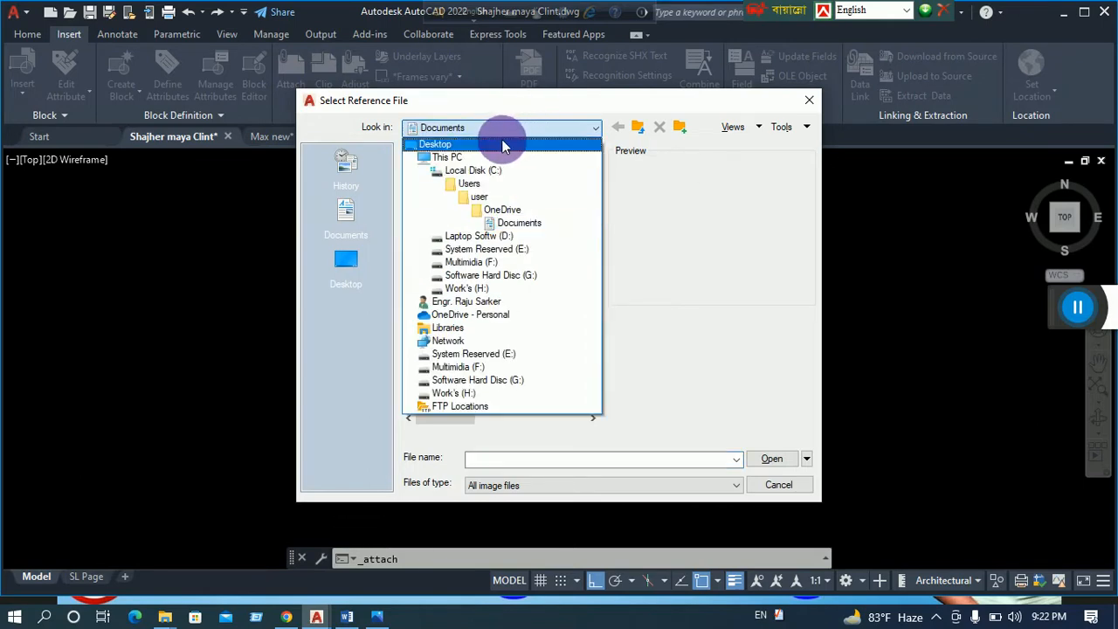
left_click(500, 143)
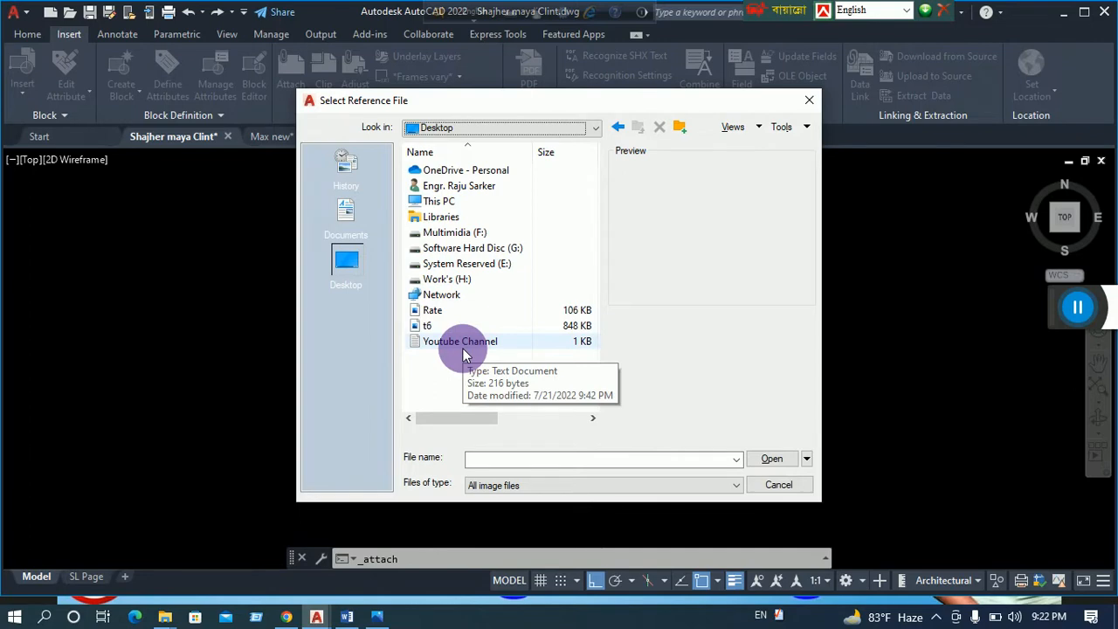
left_click(529, 485)
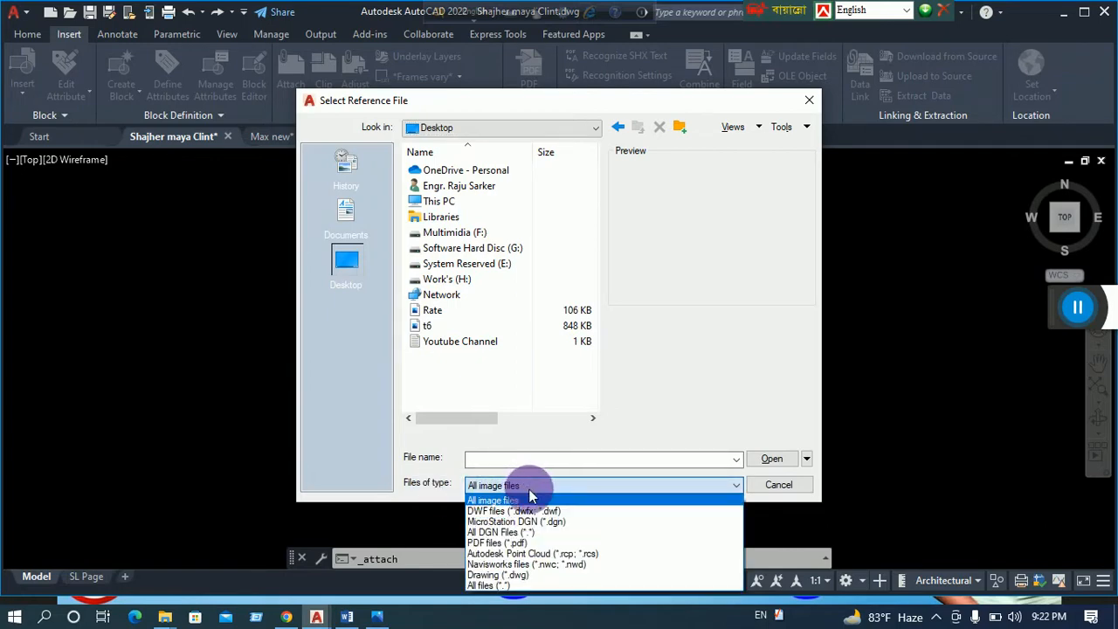
left_click(509, 544)
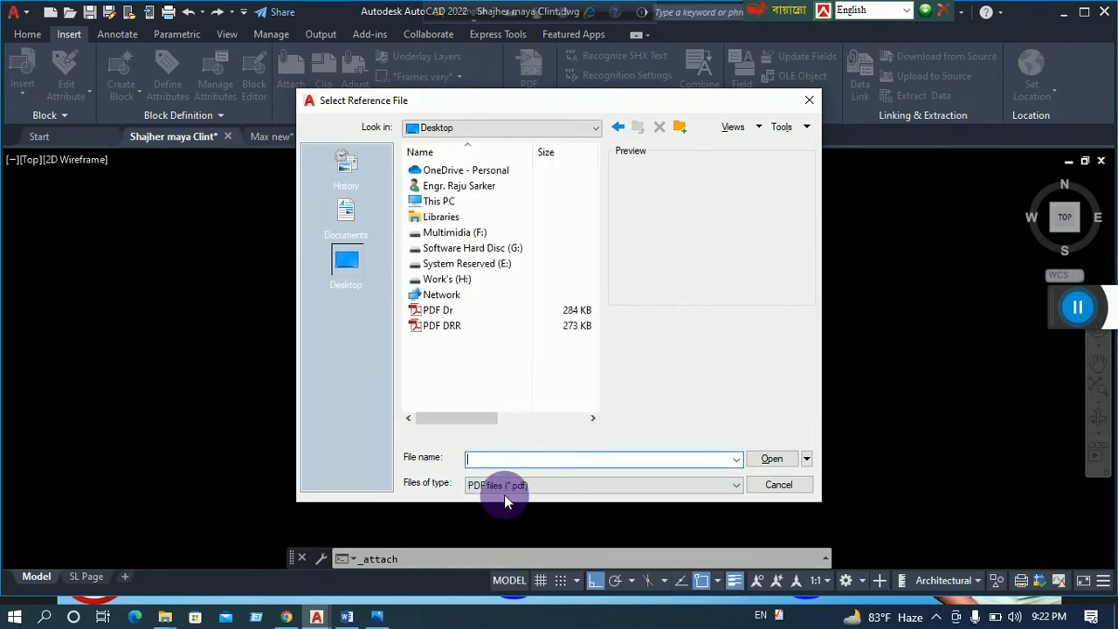
left_click(443, 311)
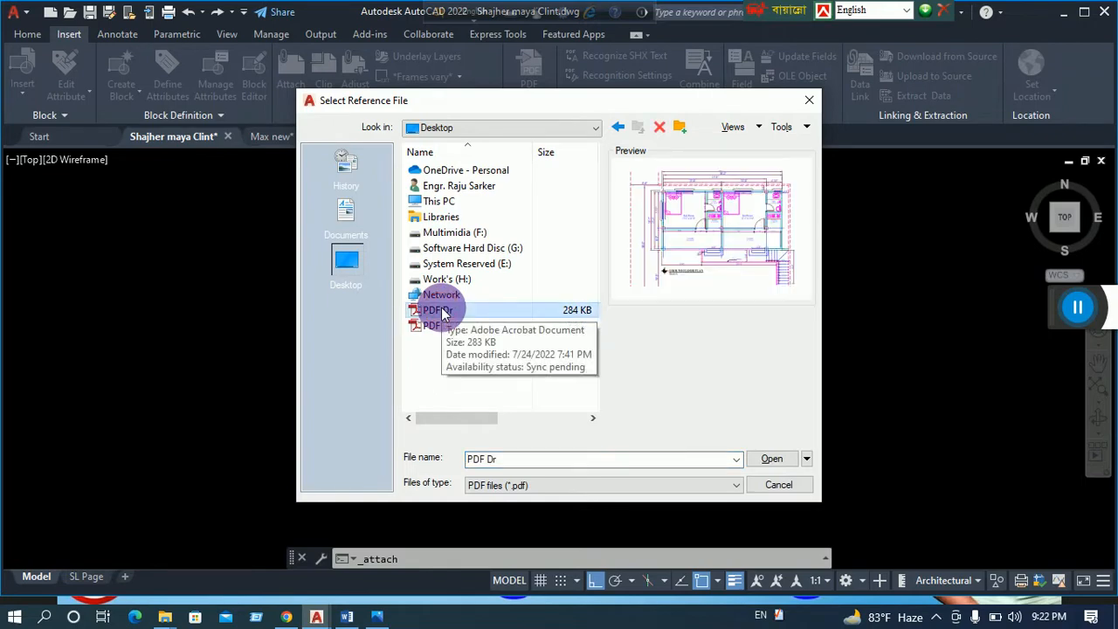
left_click(766, 460)
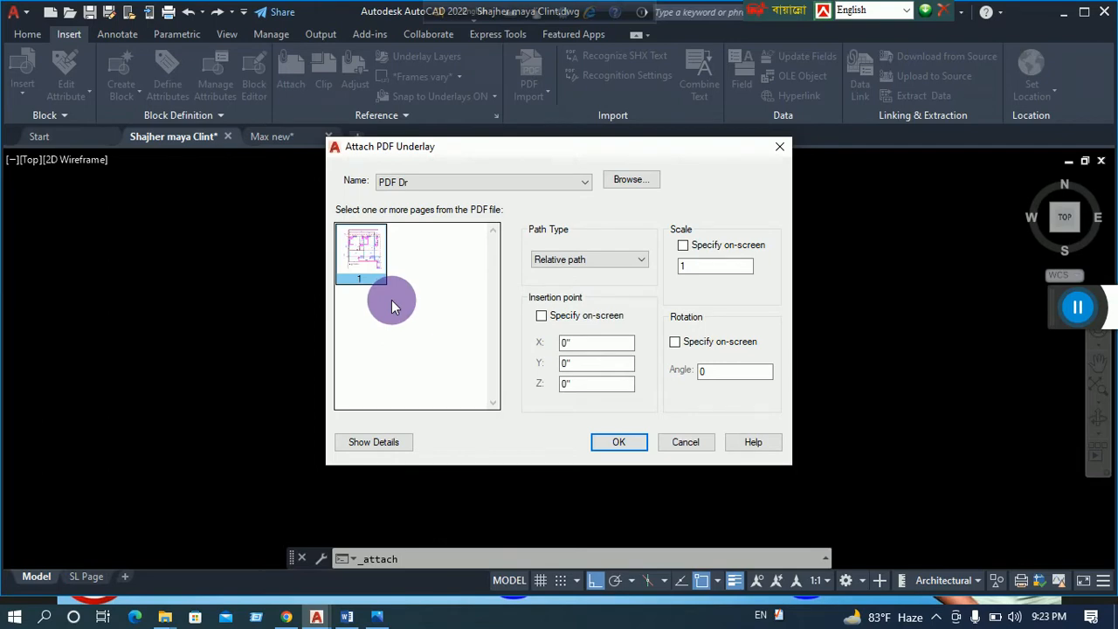
left_click(616, 444)
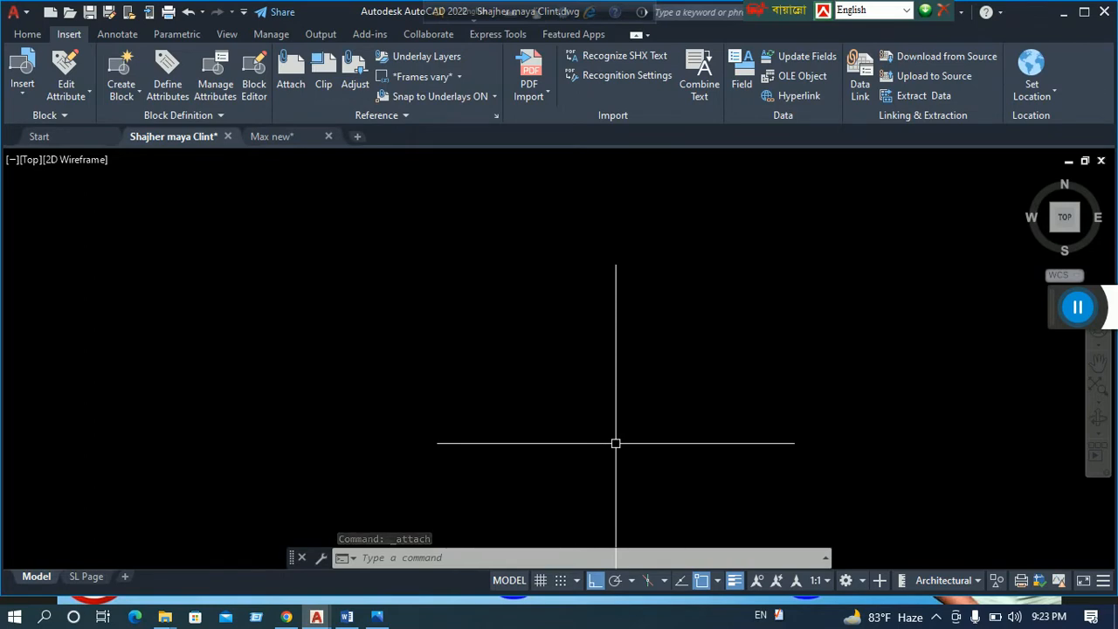
Locate the attached floor plan underlay in model space and examine it relative to the existing drawings
scroll(571, 412, "down", 4)
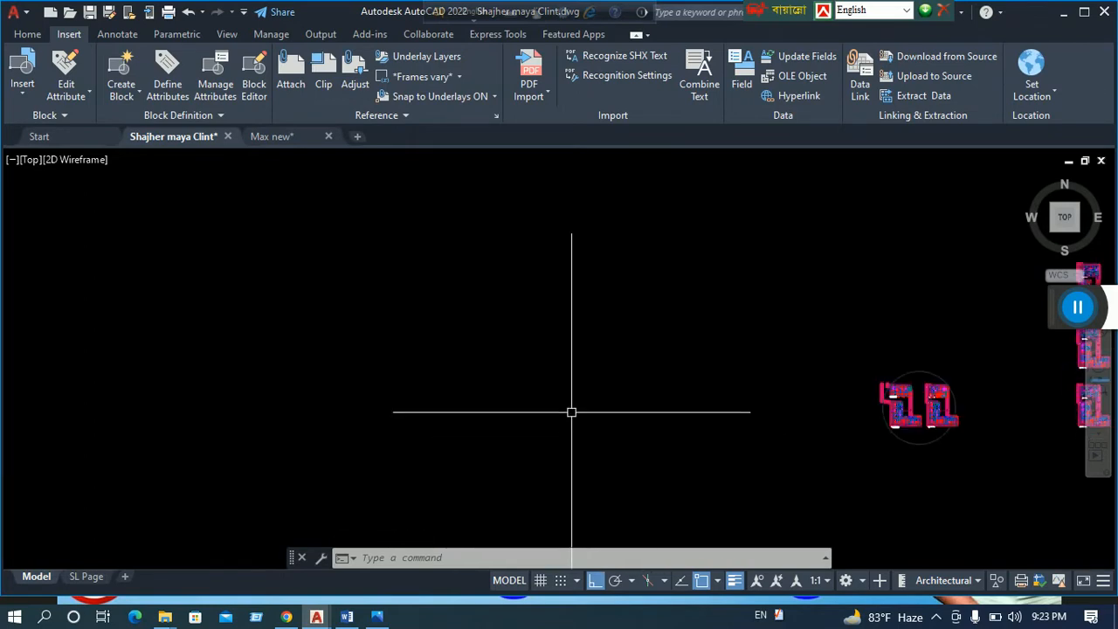
scroll(629, 434, "down", 4)
mouse_move(667, 466)
middle_mouse_down()
mouse_move(664, 419)
mouse_move(689, 361)
middle_mouse_up()
scroll(519, 424, "up", 8)
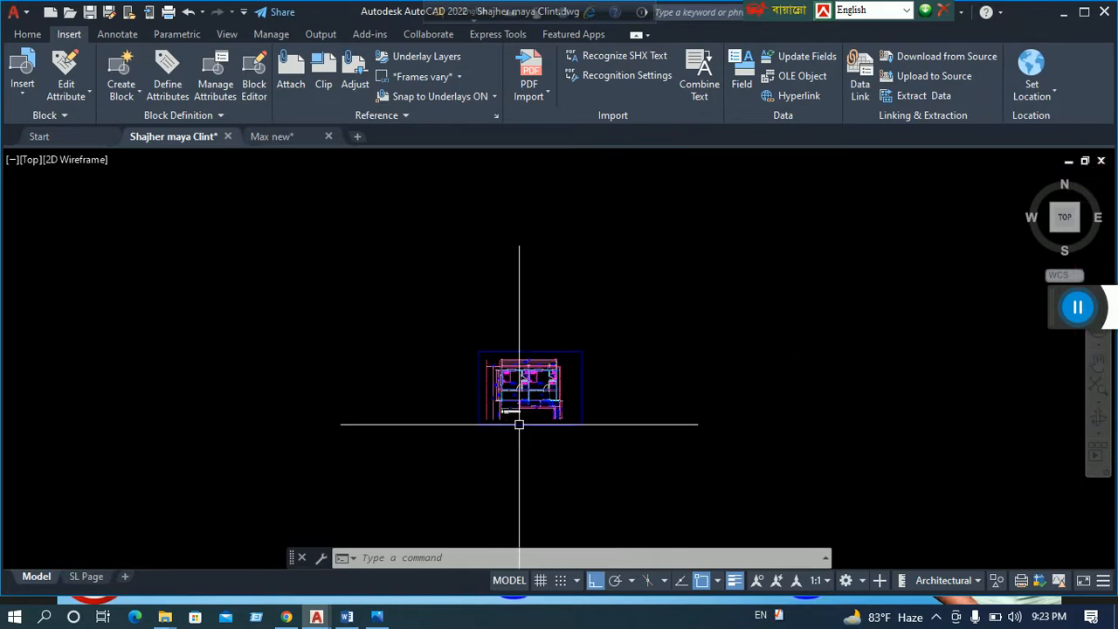
scroll(498, 425, "up", 5)
scroll(496, 424, "down", 10)
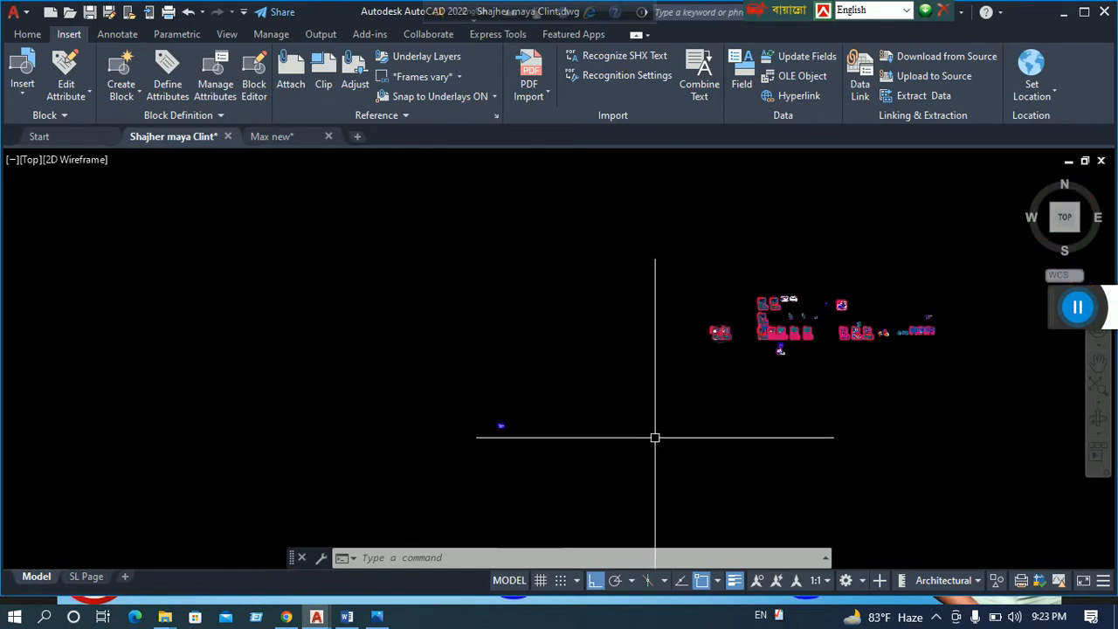
middle_click_drag(656, 437, 605, 422)
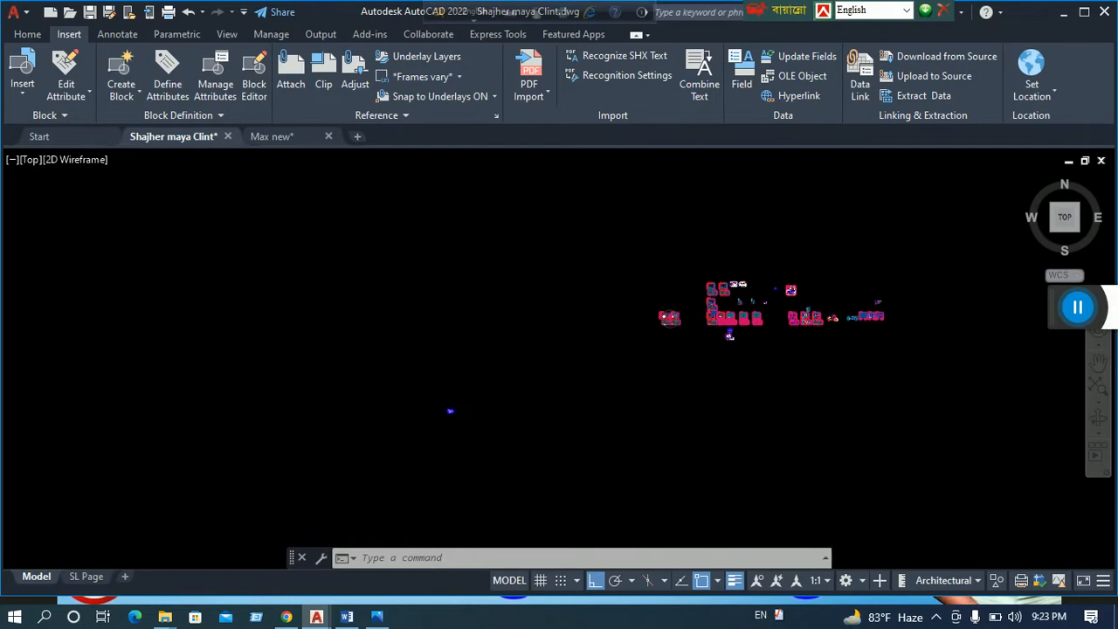
scroll(452, 306, "up", 10)
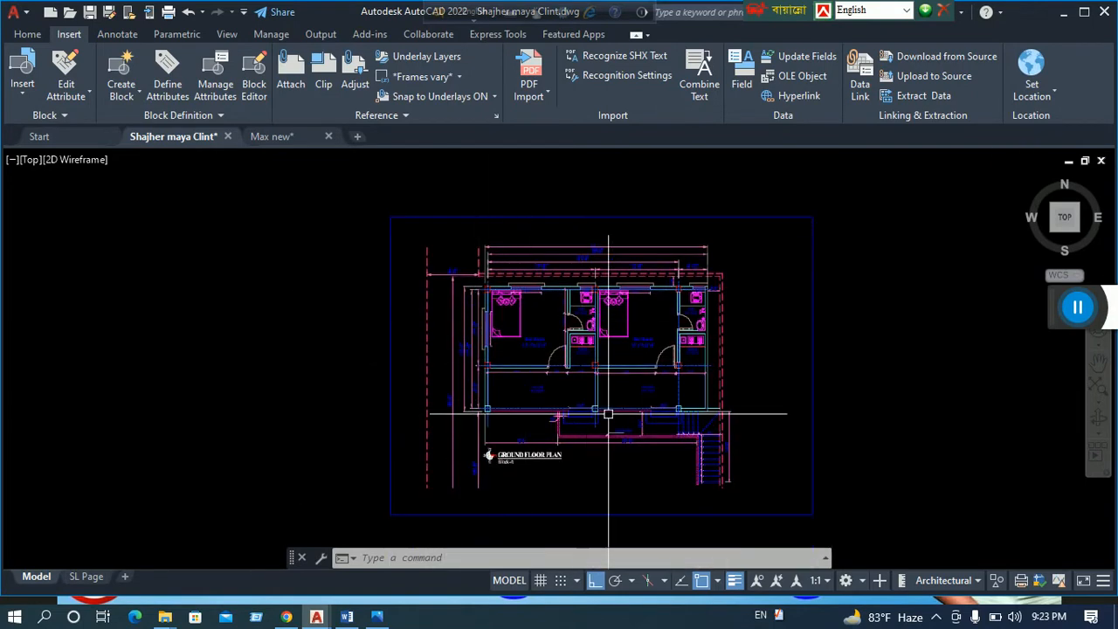
middle_click_drag(529, 432, 497, 419)
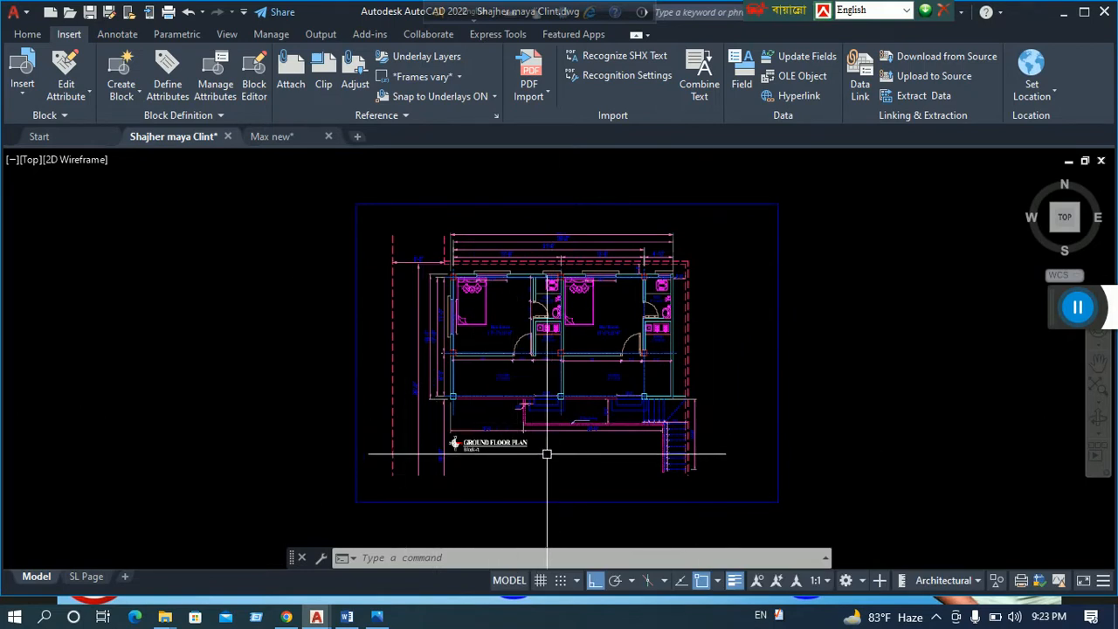
Select the PDF underlay and inspect its bedroom area to check how its linework is grouped, then clear the selection
left_click(809, 273)
left_click(756, 311)
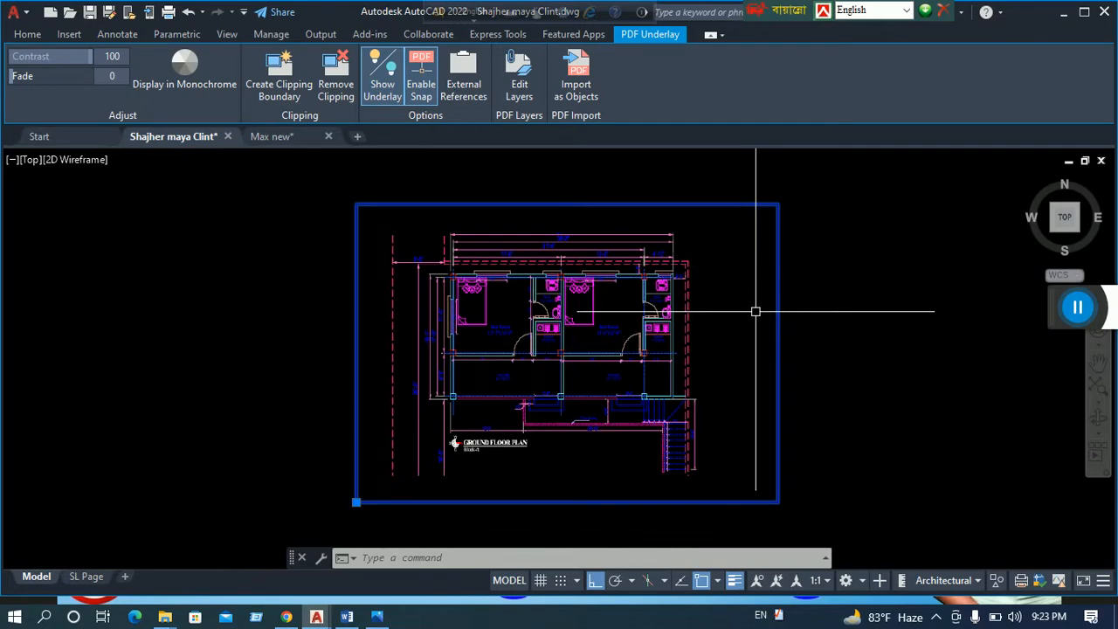
left_click(756, 312)
key("Escape")
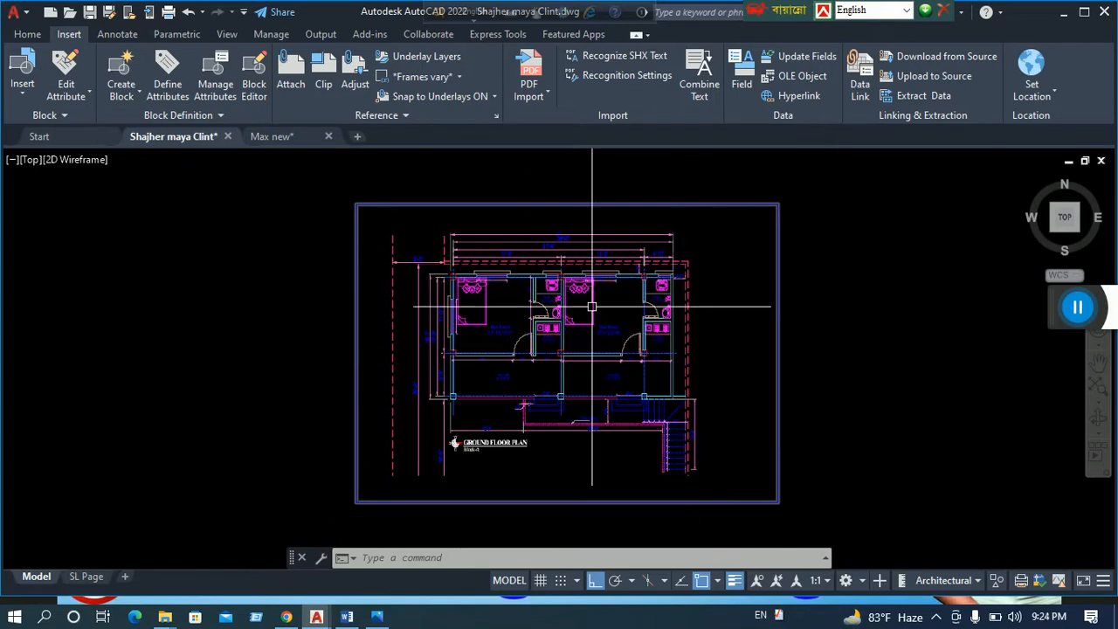
scroll(603, 311, "up", 6)
left_click(761, 257)
left_click(641, 339)
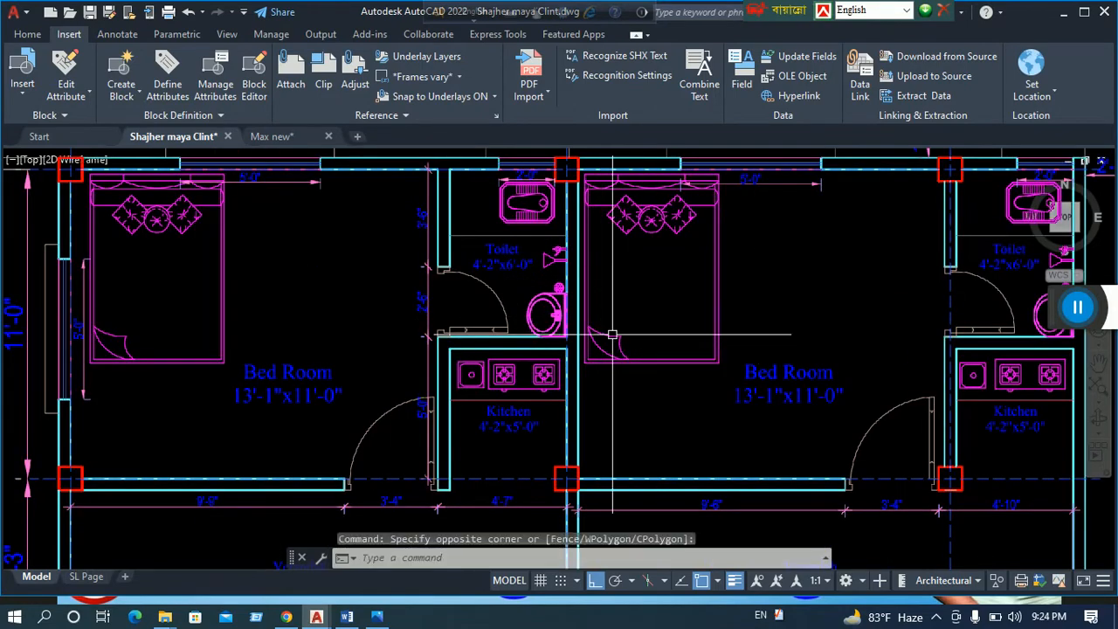
scroll(662, 382, "down", 5)
middle_click_drag(662, 382, 621, 355)
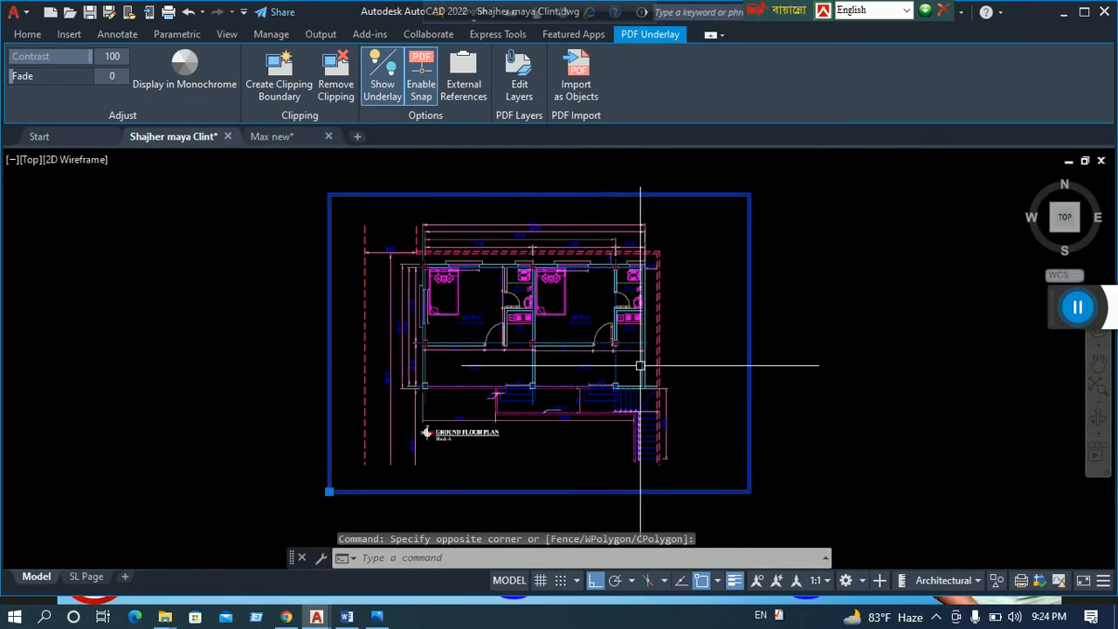
left_click(793, 278)
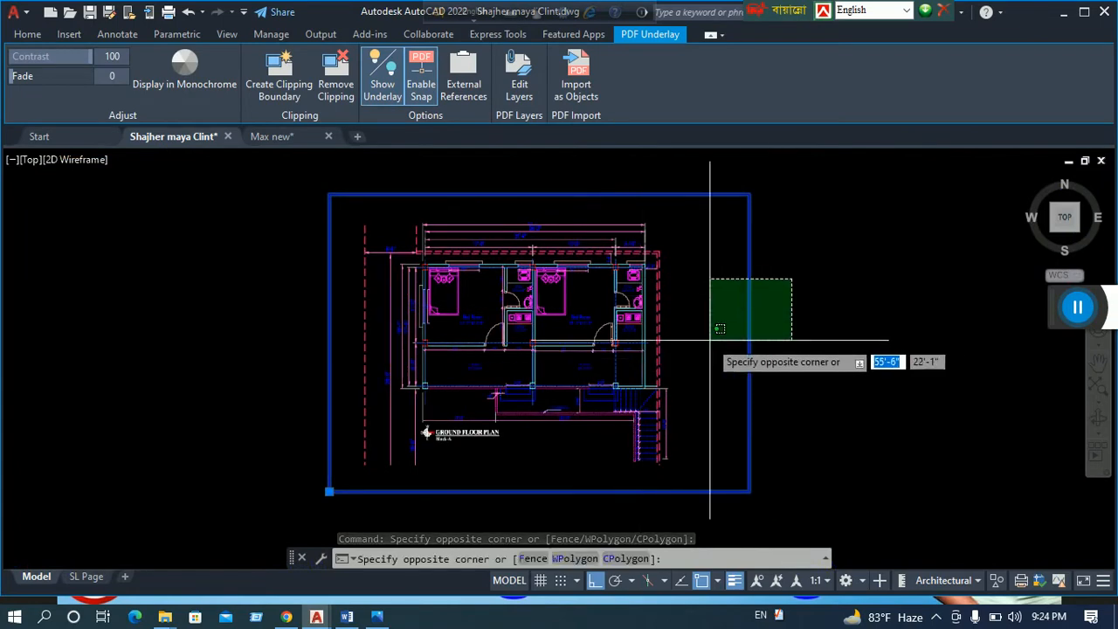
key("Escape")
key("Escape")
key("Escape")
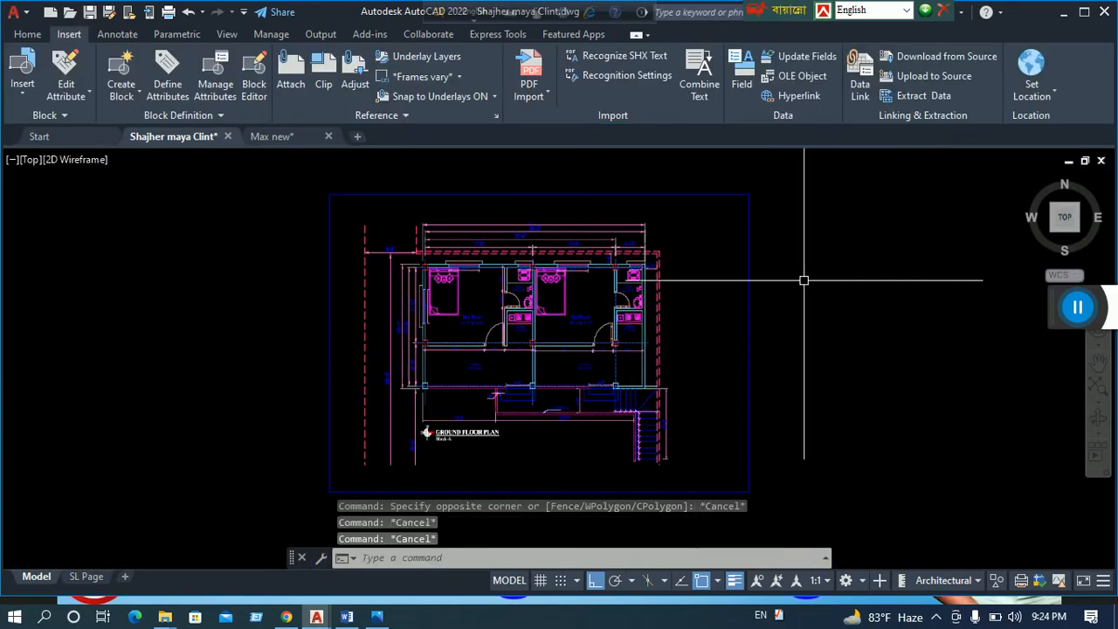
Import the PDF underlay as objects, using its full rectangular frame as the import area and detaching the underlay
left_click(812, 384)
left_click(742, 310)
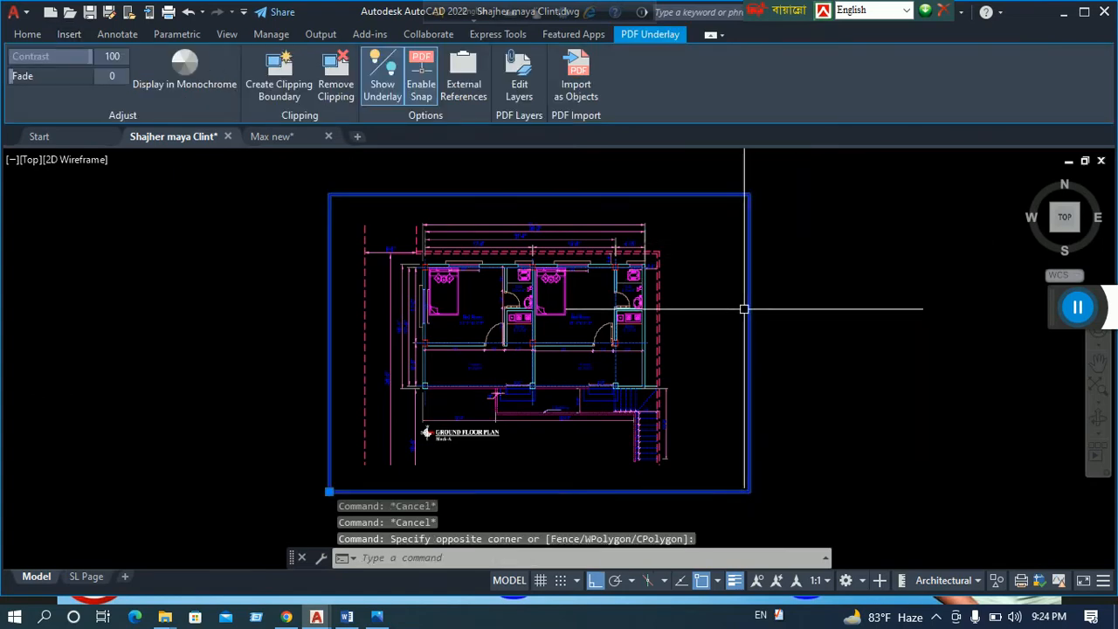
left_click(293, 67)
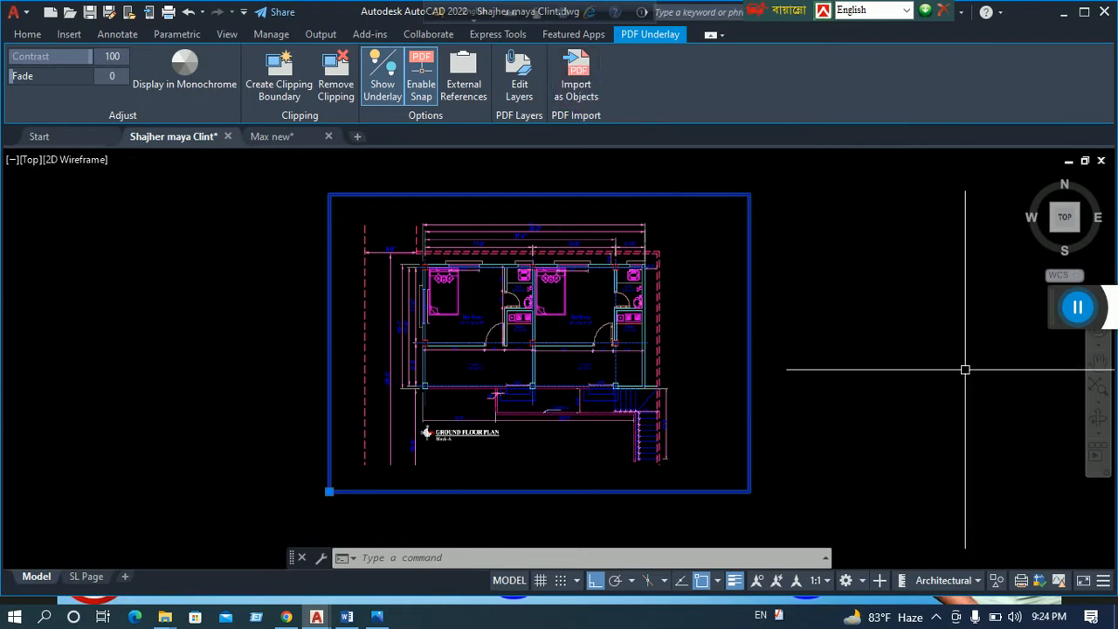
left_click(573, 92)
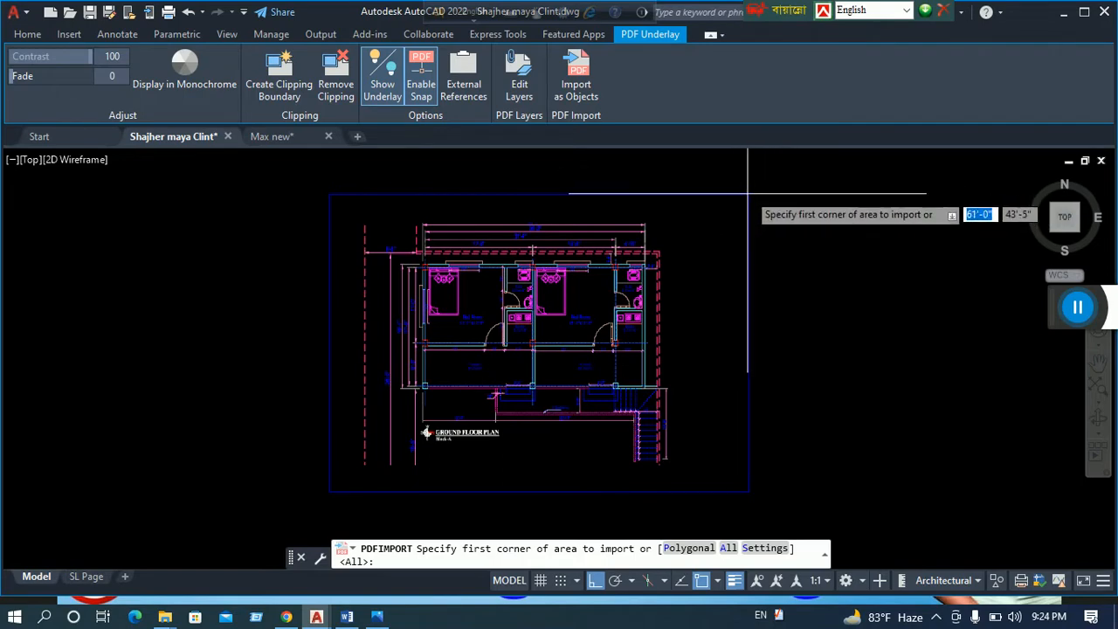
left_click(749, 194)
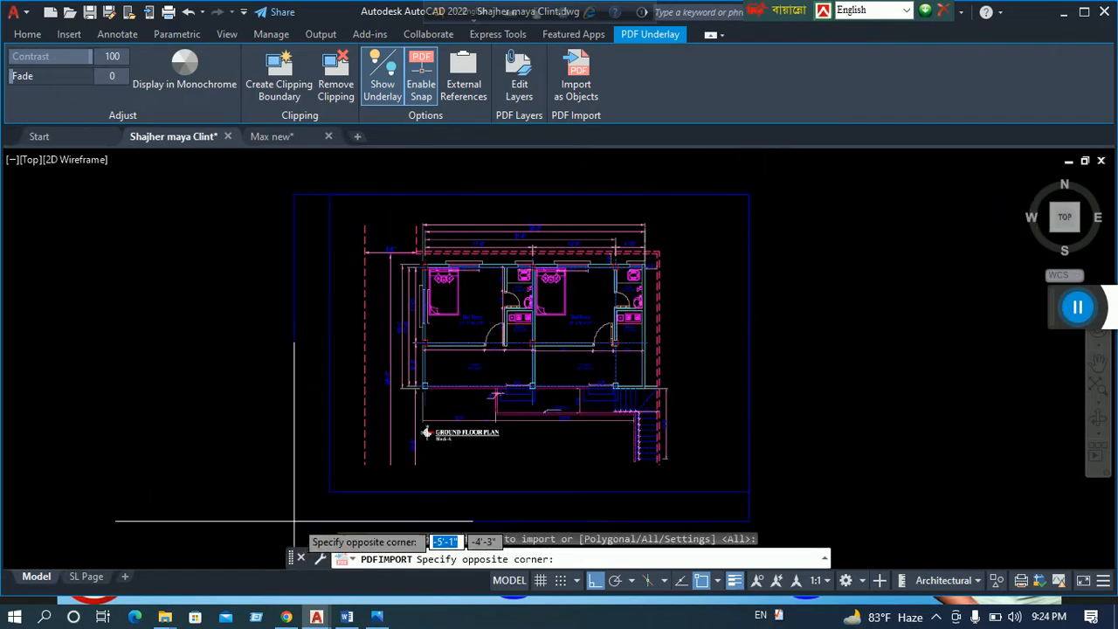
left_click(330, 492)
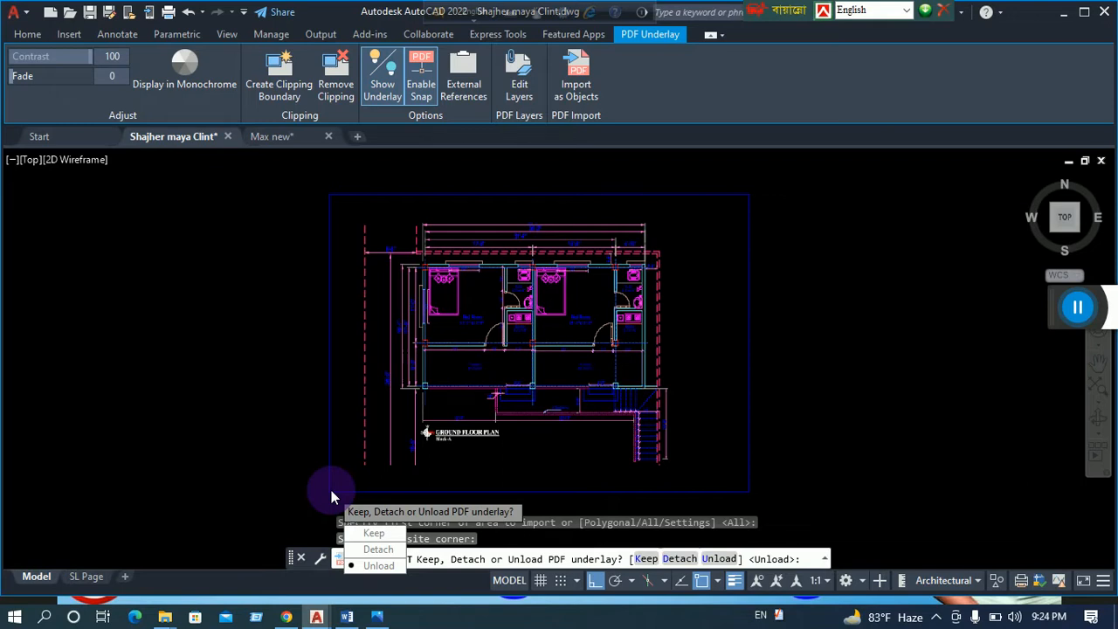
left_click(380, 566)
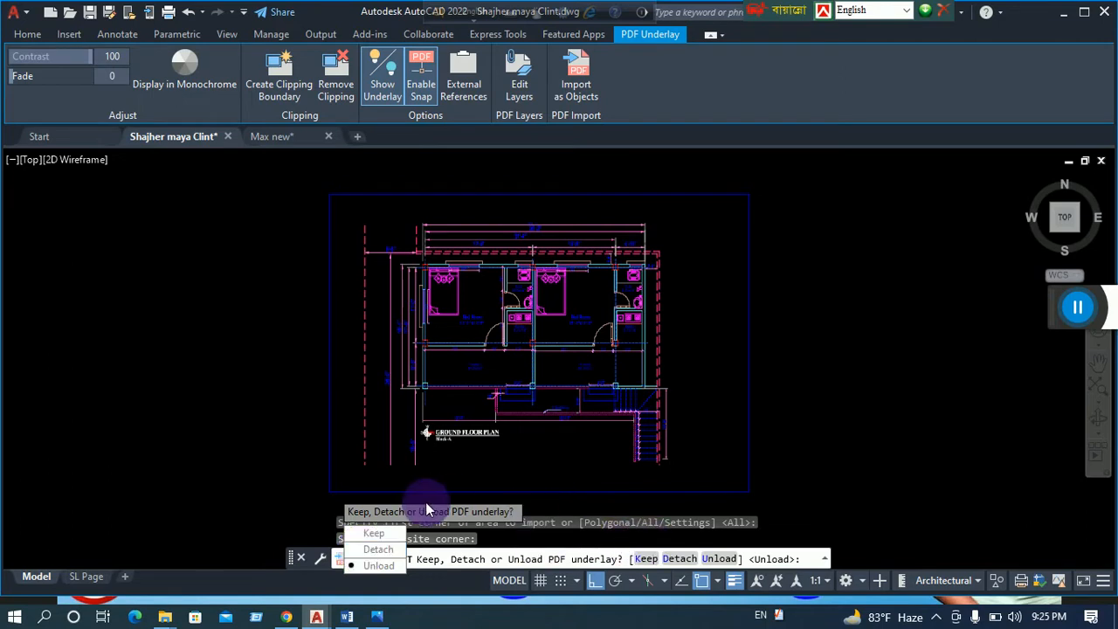
left_click(378, 550)
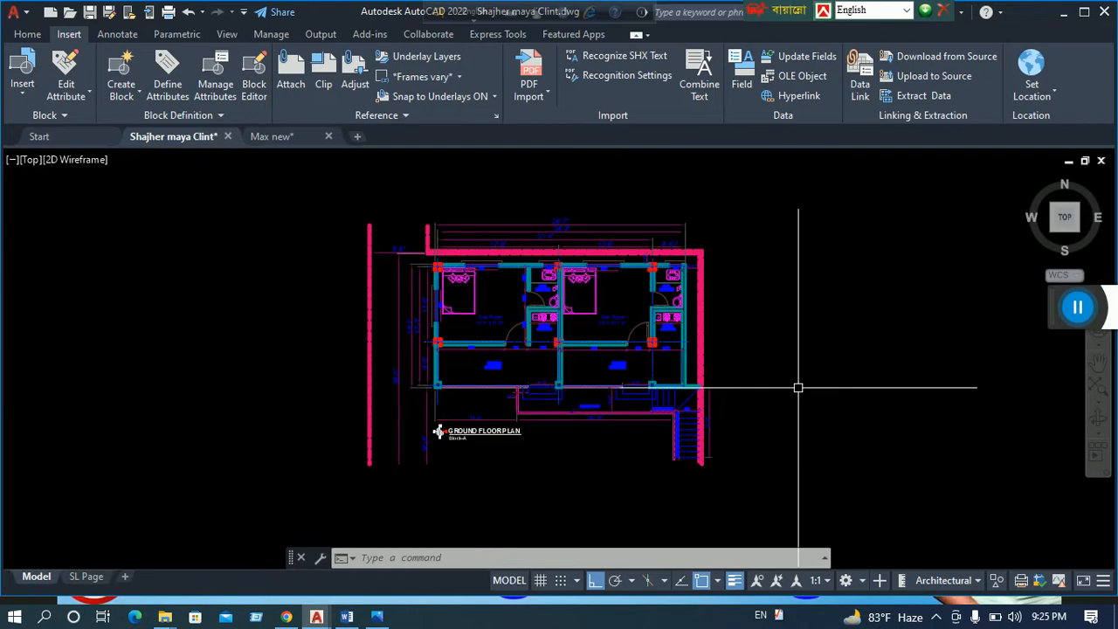
Examine the imported floor plan by selecting individual objects such as the washbasin, toilet door and wall, clearing each selection
scroll(719, 307, "up", 5)
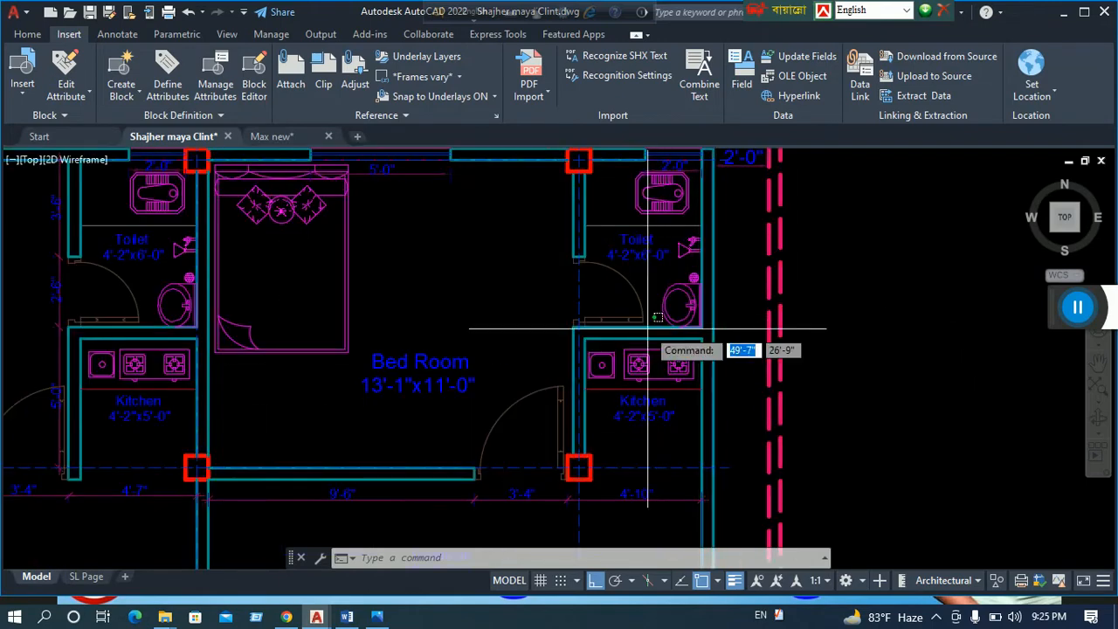
scroll(690, 310, "up", 5)
key("Escape")
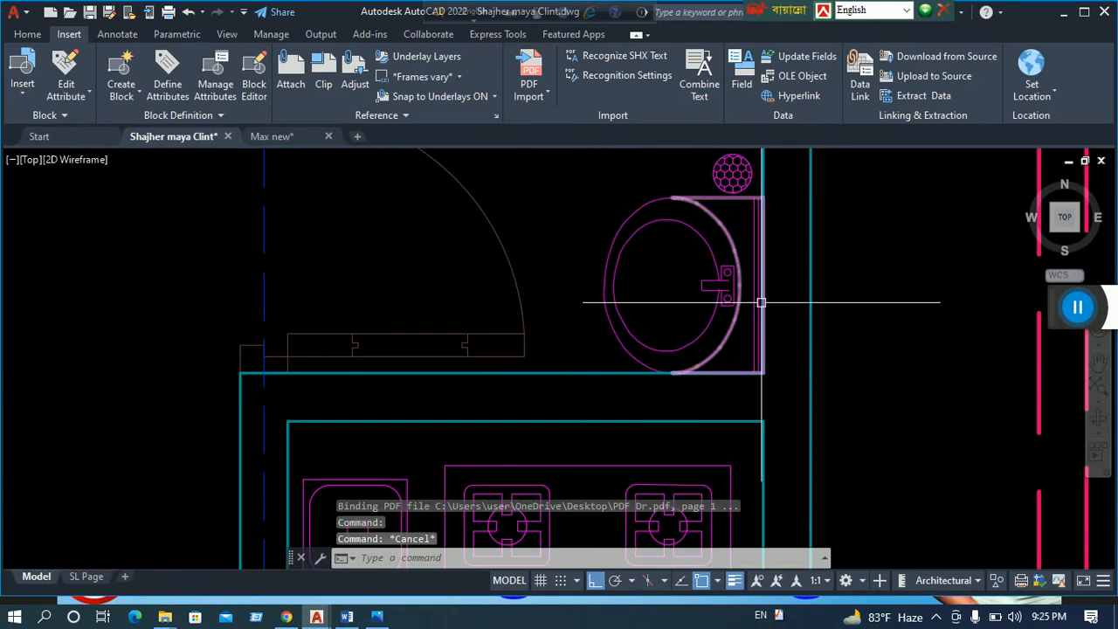
left_click(762, 302)
key("Escape")
left_click(522, 253)
left_click(465, 306)
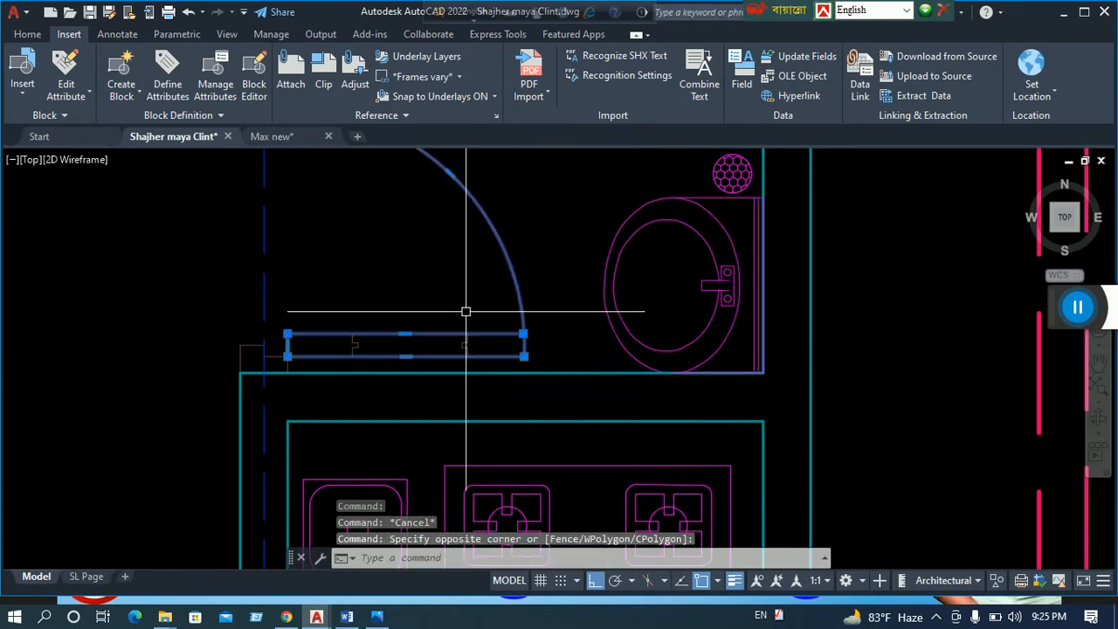
key("Escape")
scroll(465, 311, "down", 5)
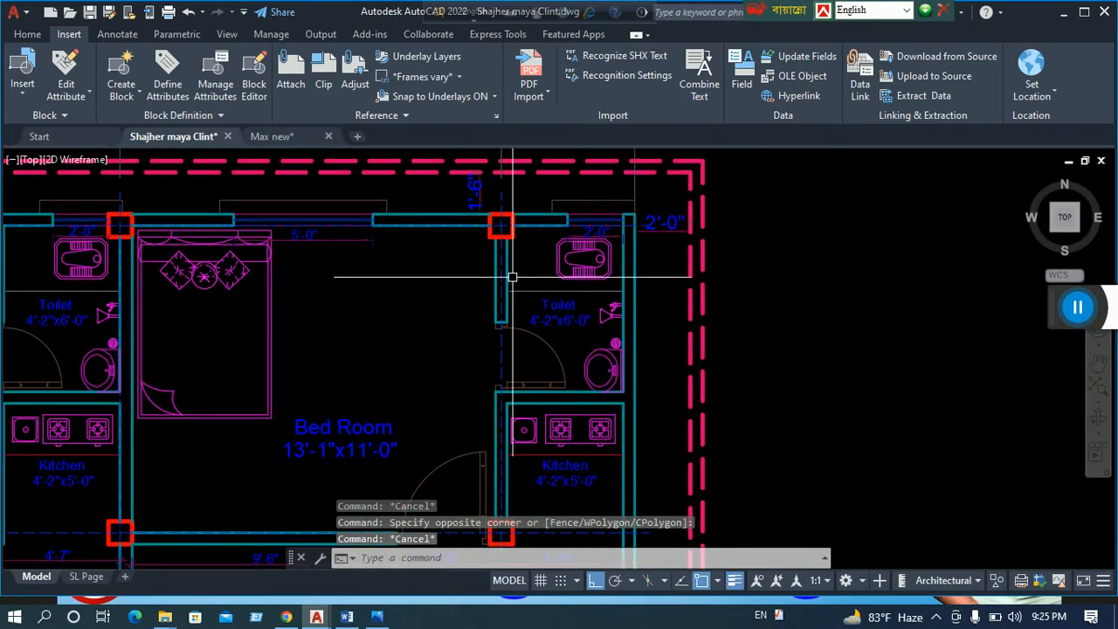
left_click(504, 278)
key("Escape")
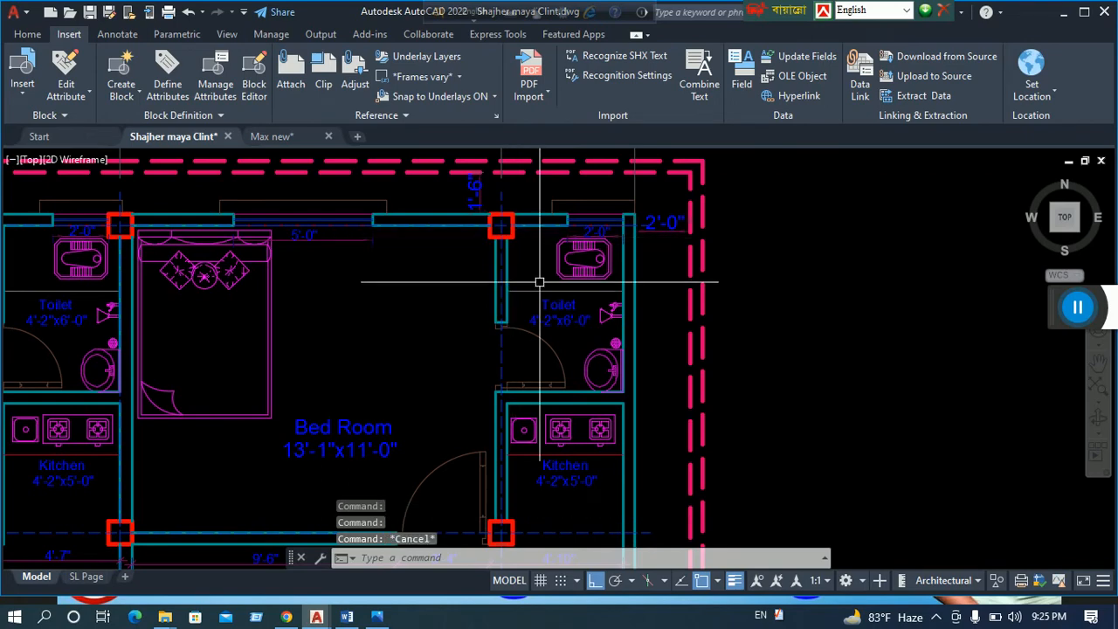
scroll(537, 328, "down", 2)
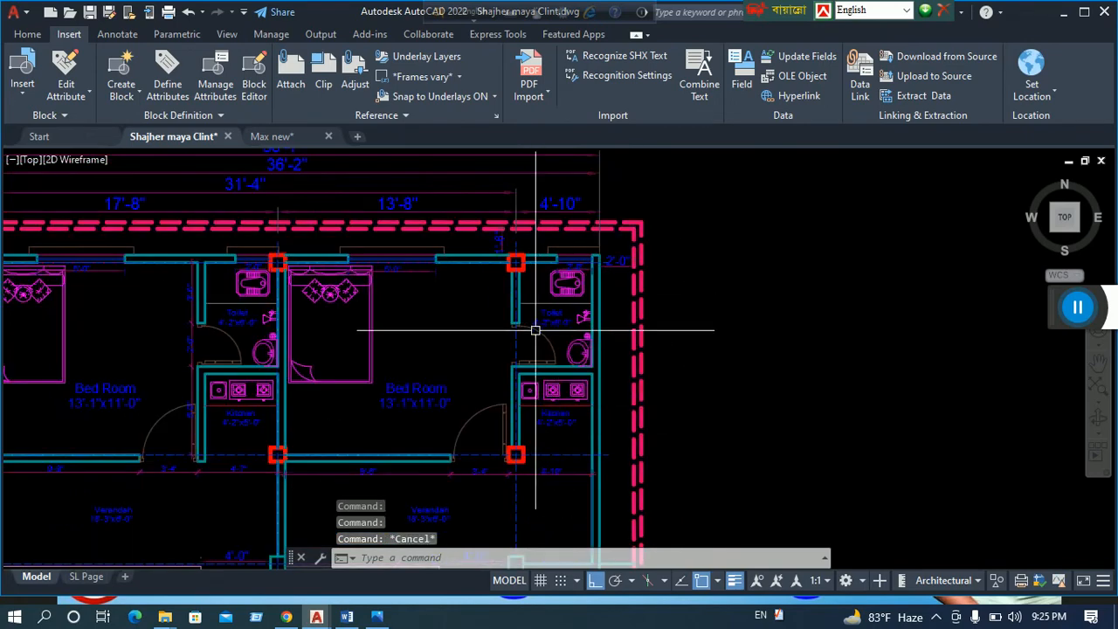
middle_click_drag(413, 390, 630, 326)
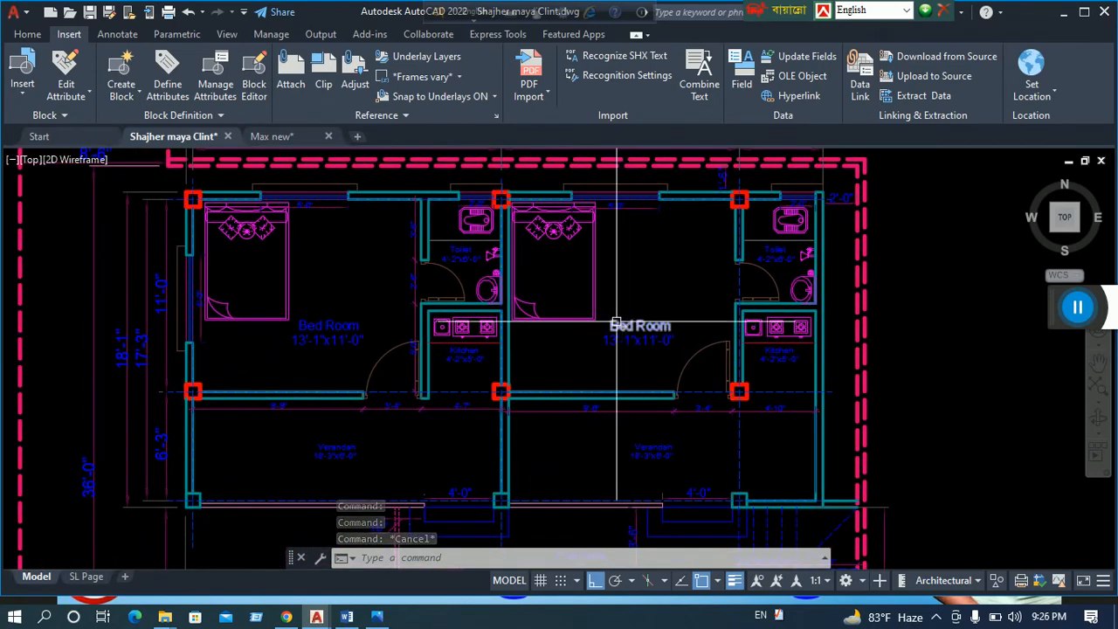
scroll(581, 313, "down", 8)
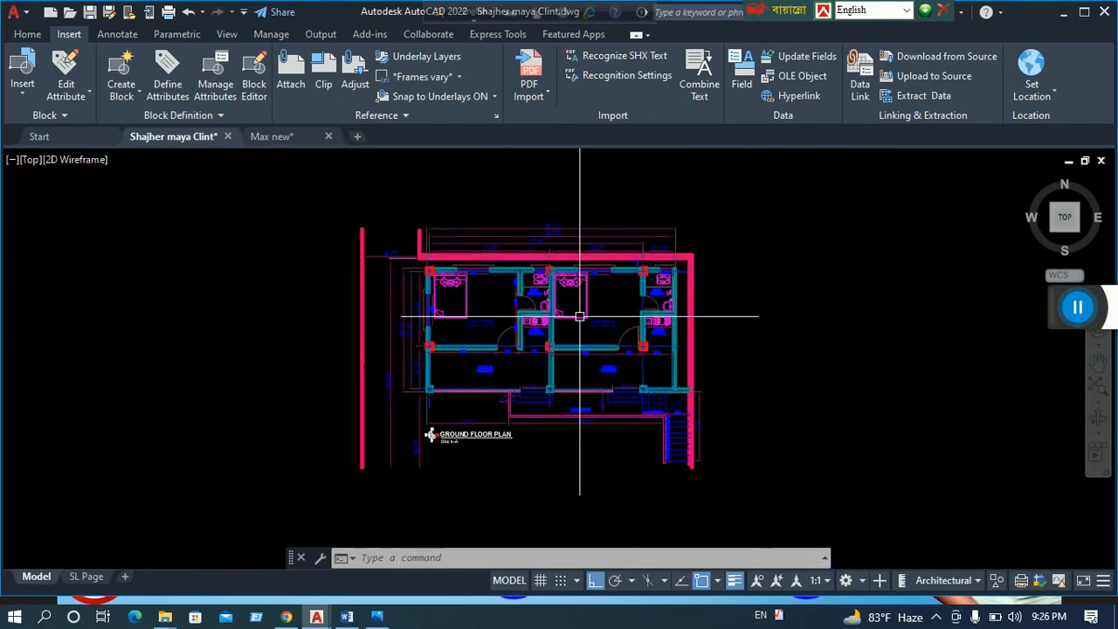
left_click(700, 237)
left_click(438, 417)
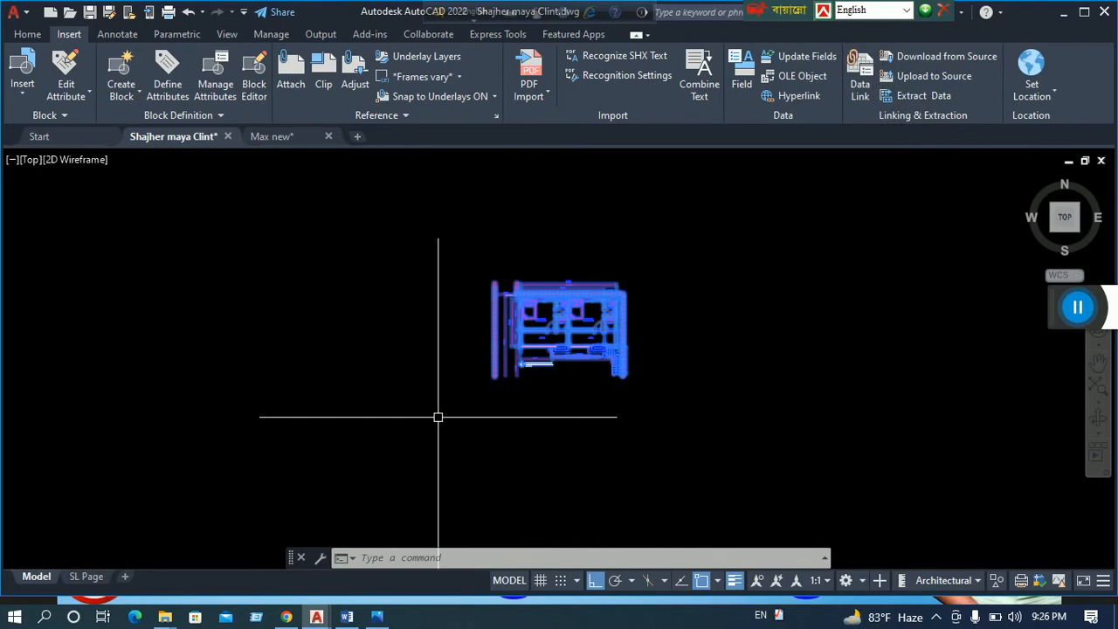
key("Escape")
type("PDFIMPORT")
key("Return")
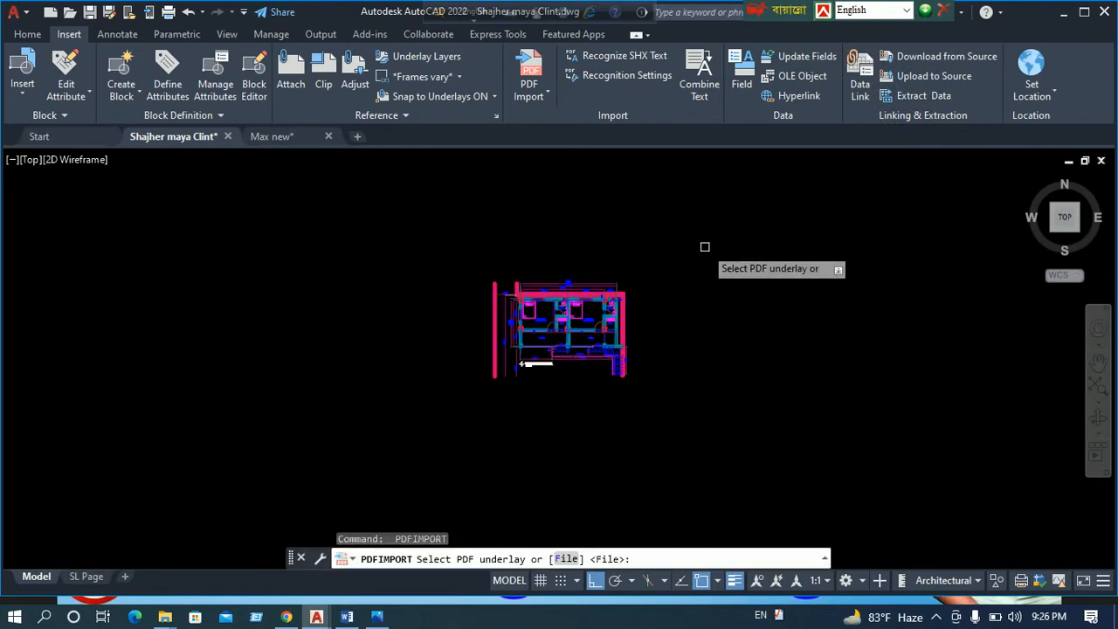
key("Escape")
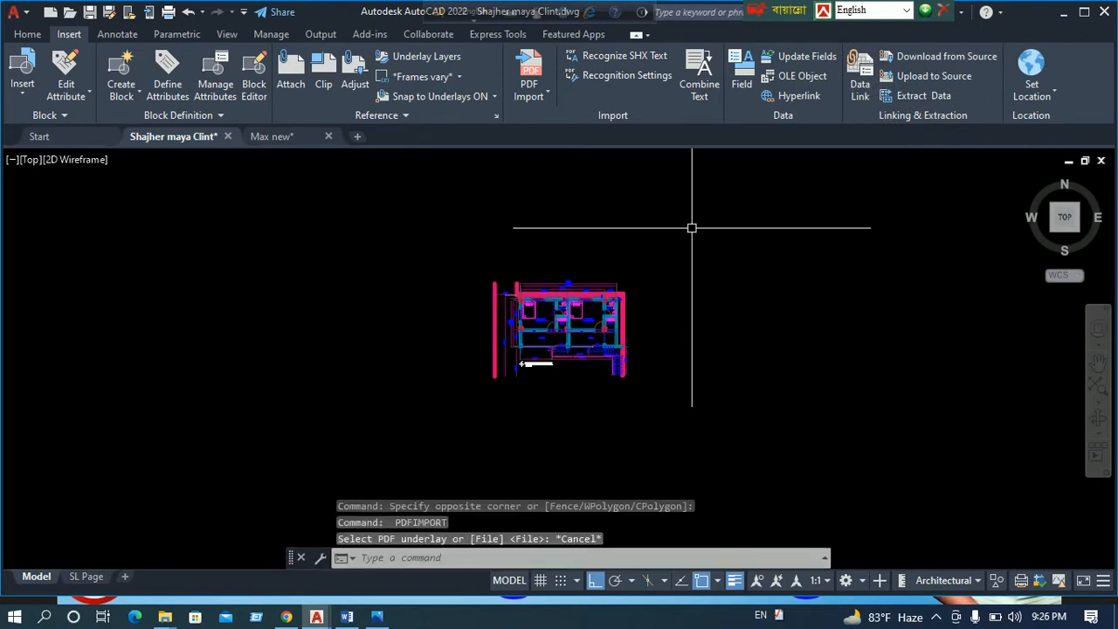
Erase all objects of the imported ground floor plan from model space
left_click(689, 228)
left_click(484, 402)
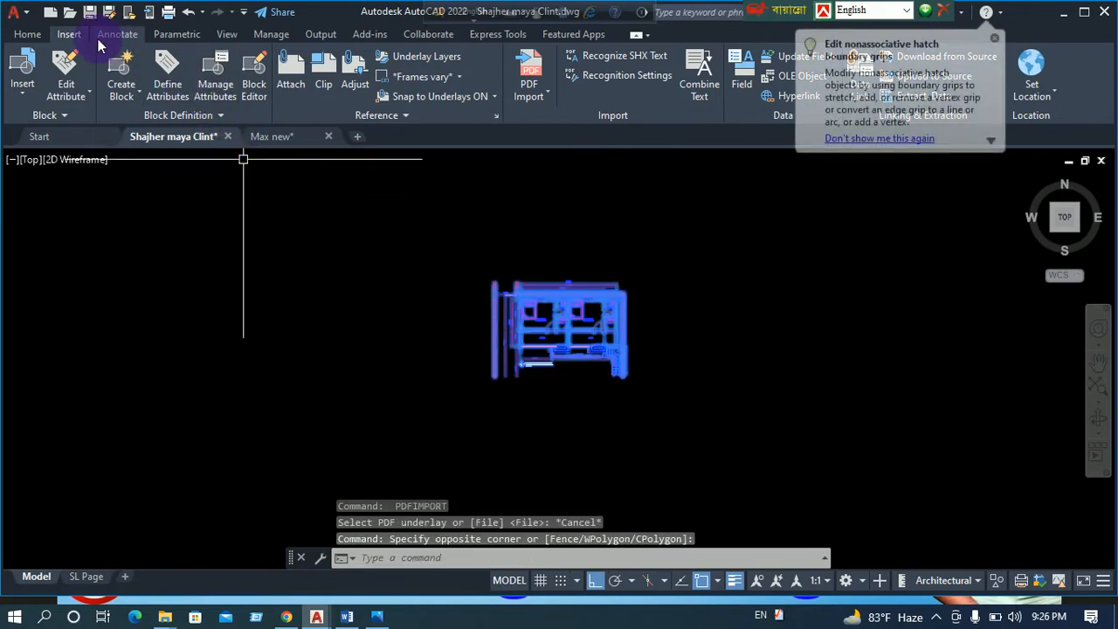
left_click(29, 34)
left_click(282, 60)
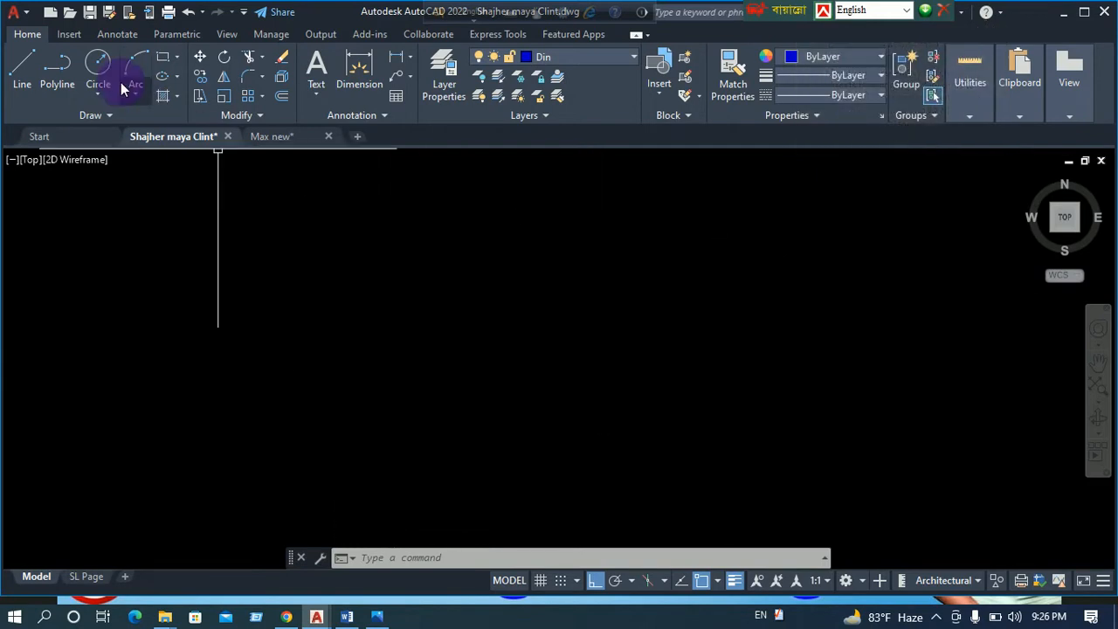
Start a PDF import from file and browse to the Desktop folder, checking the available file types
left_click(69, 34)
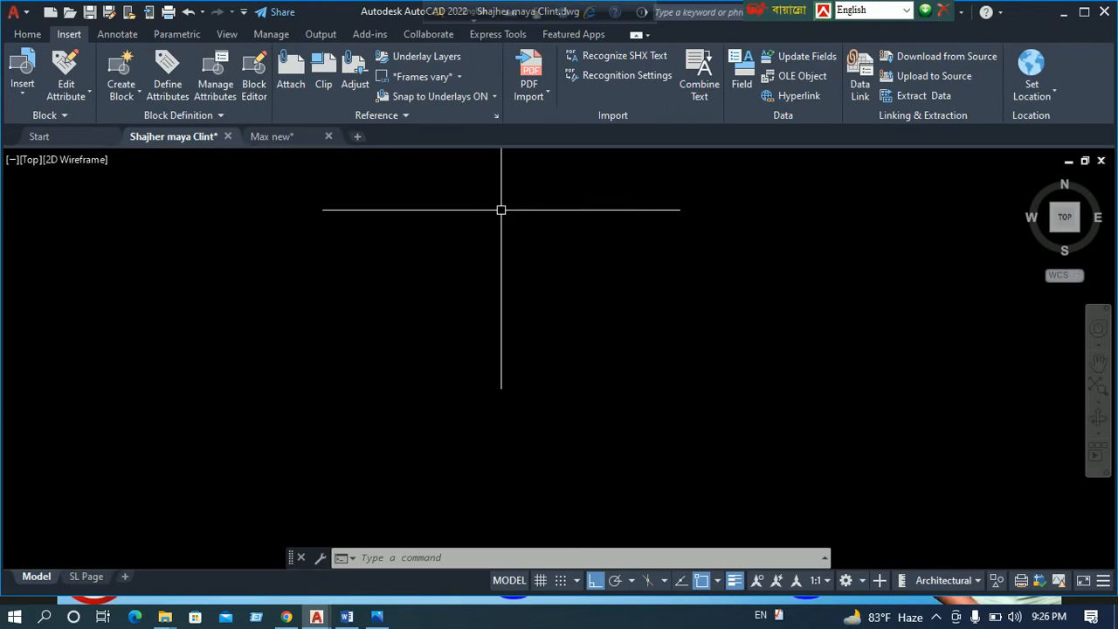
left_click(541, 68)
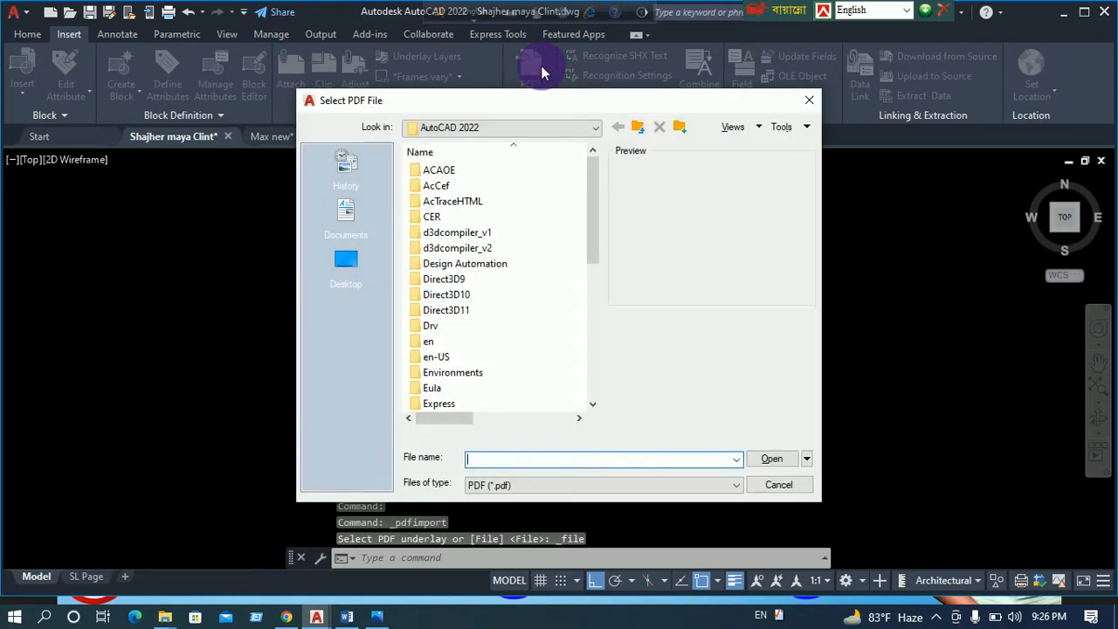
left_click(525, 131)
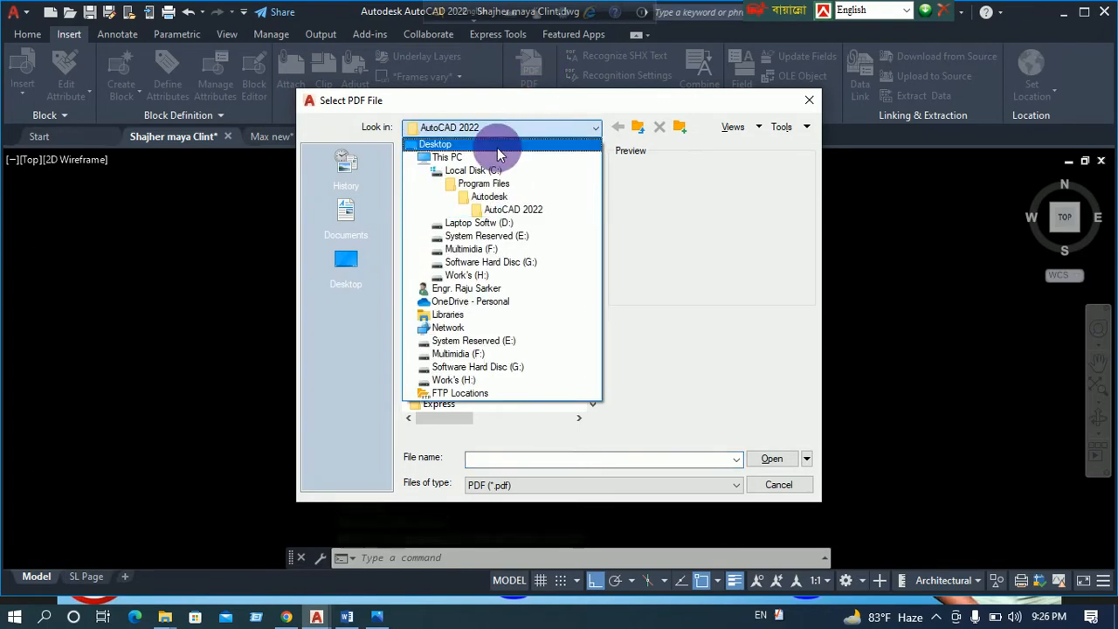
left_click(495, 142)
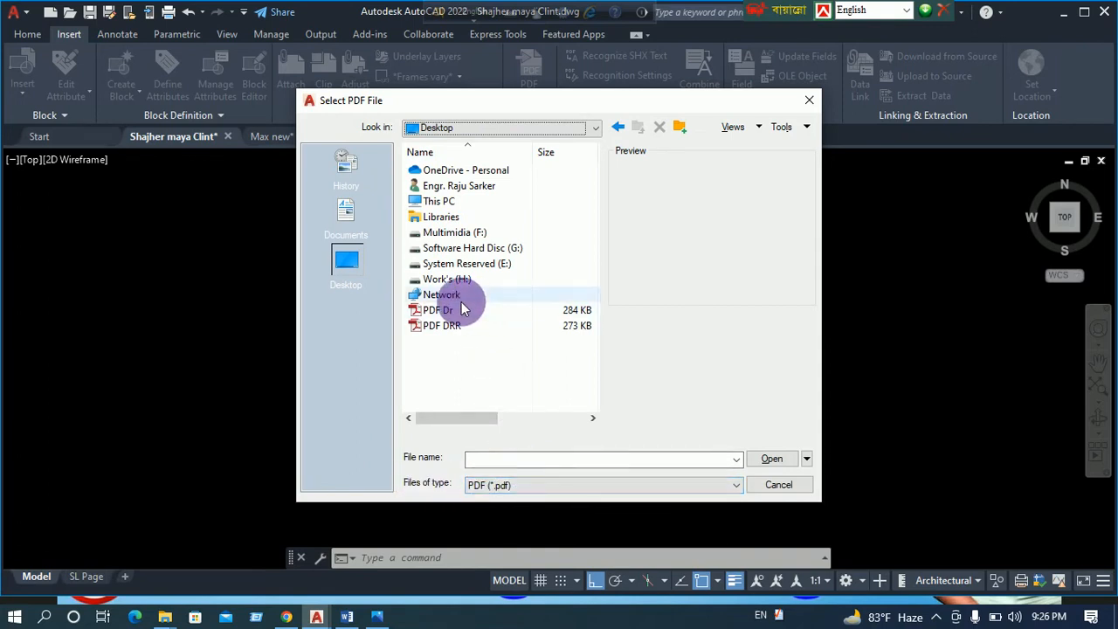
left_click(541, 483)
left_click(541, 483)
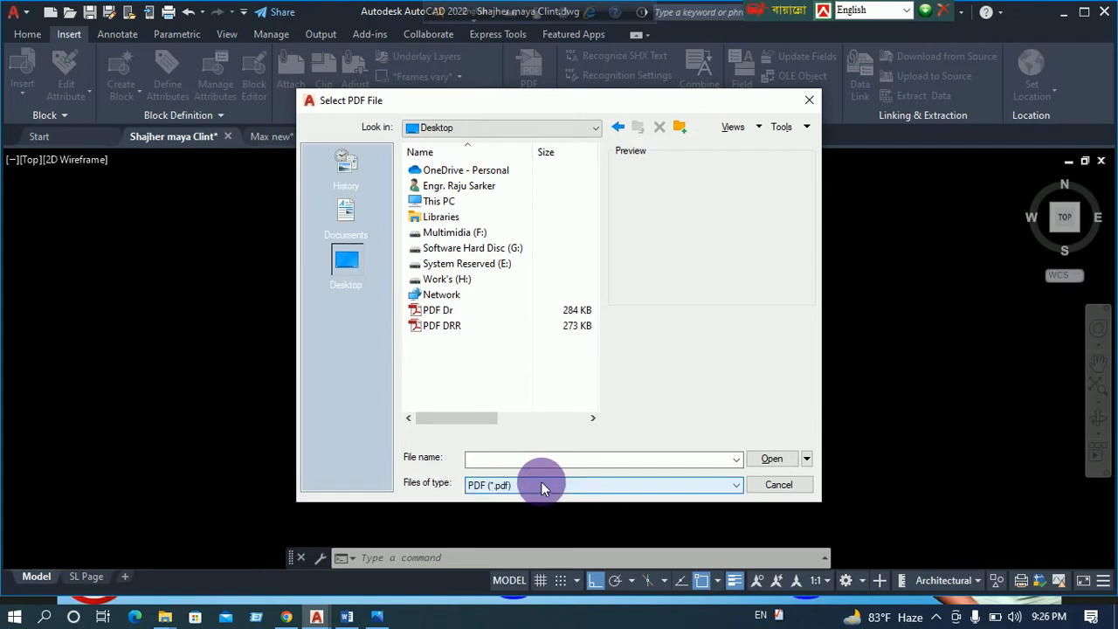
left_click(541, 486)
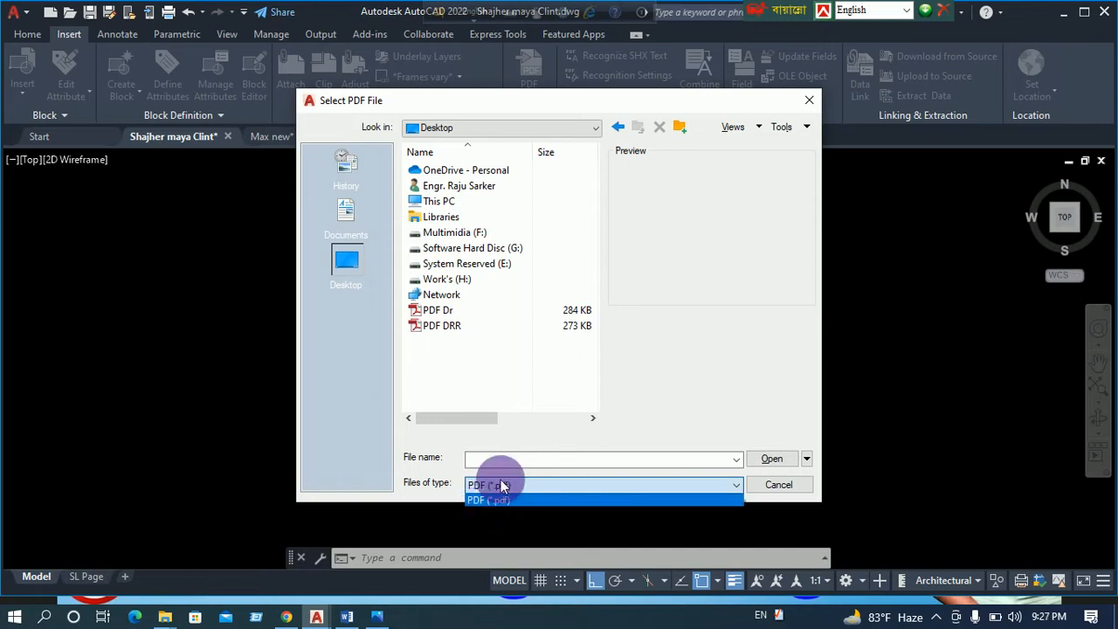
Import page 1 of PDF DRR as vector geometry and TrueType text at scale 1, using the PDF layers
left_click(440, 328)
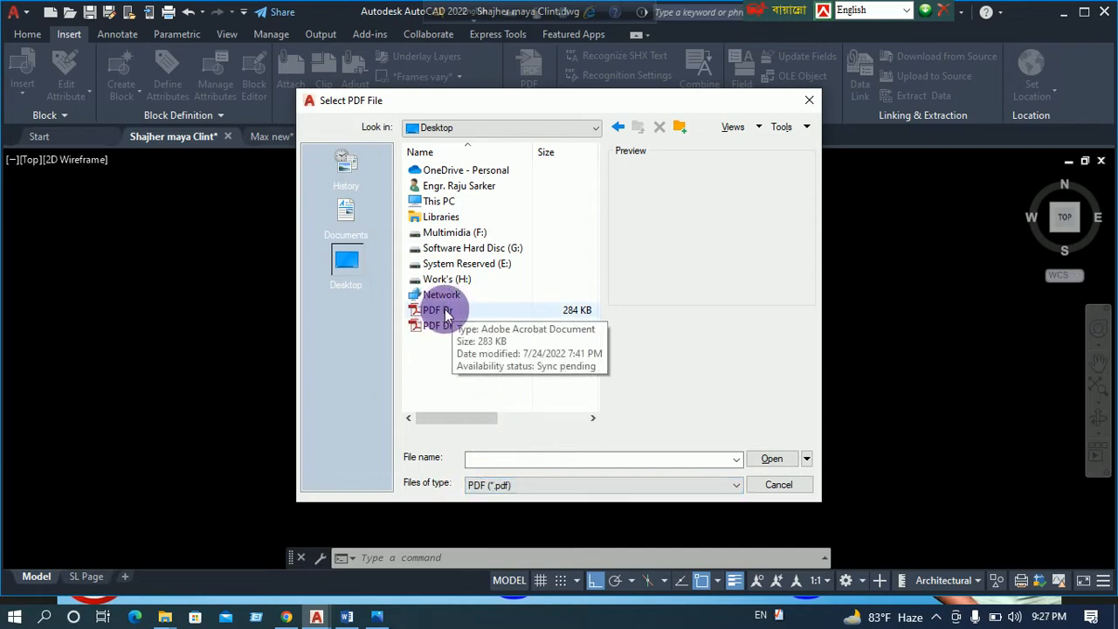
left_click(456, 329)
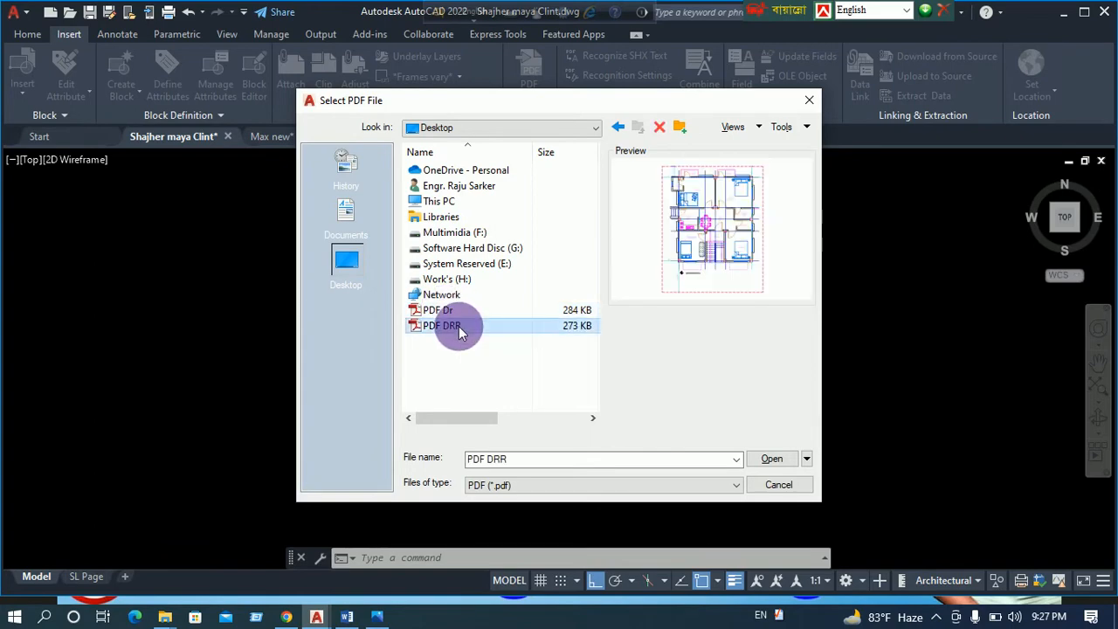
left_click(772, 458)
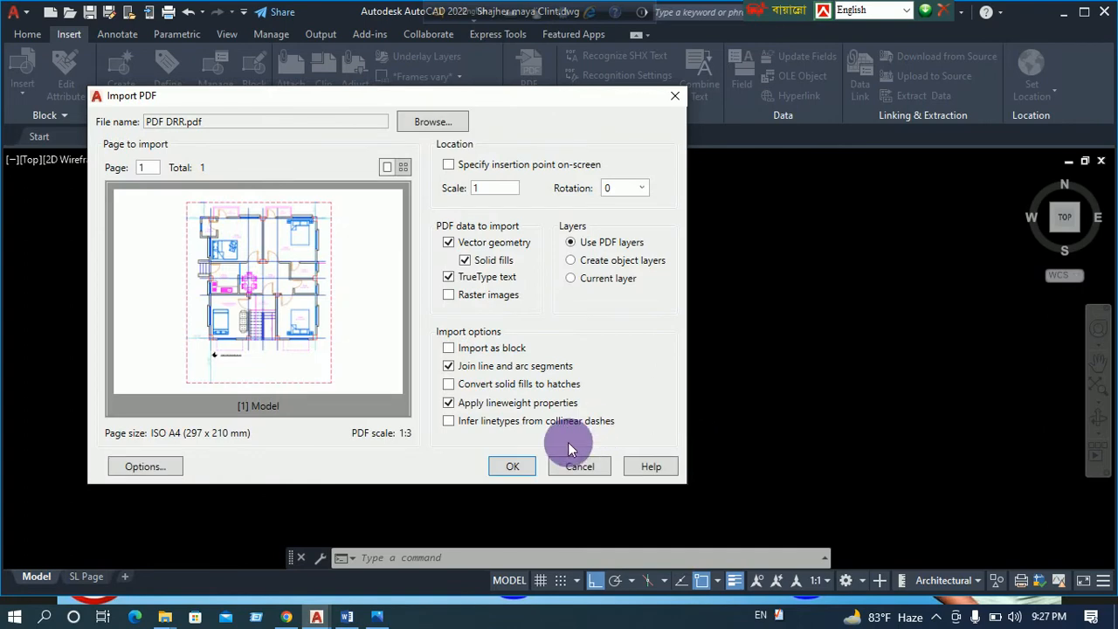
left_click(511, 470)
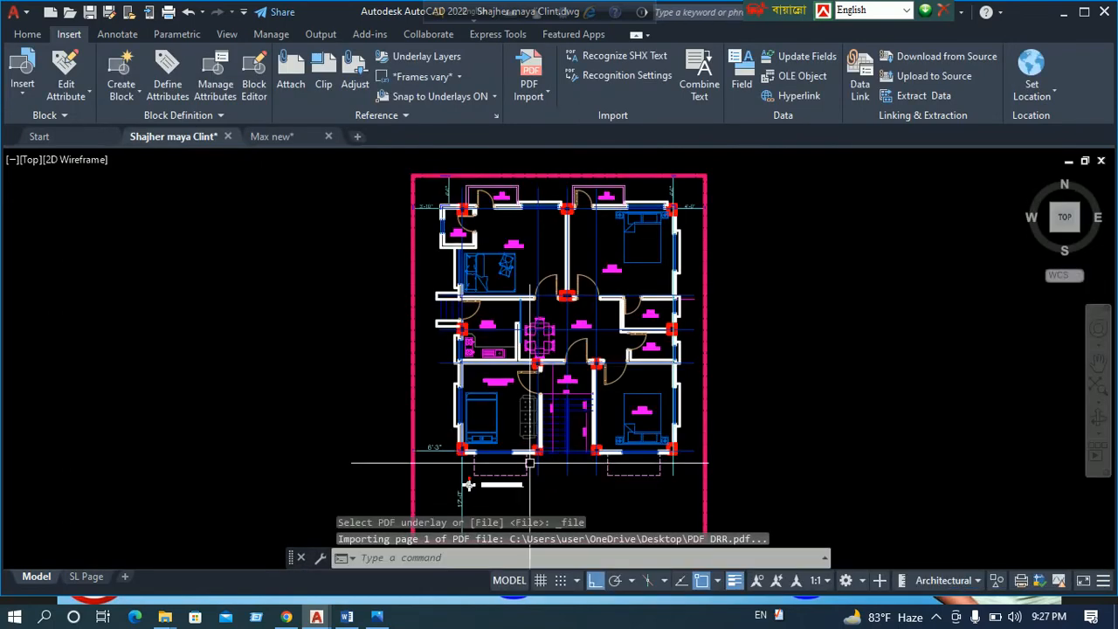
middle_click_drag(519, 458, 521, 373)
scroll(520, 355, "down", 4)
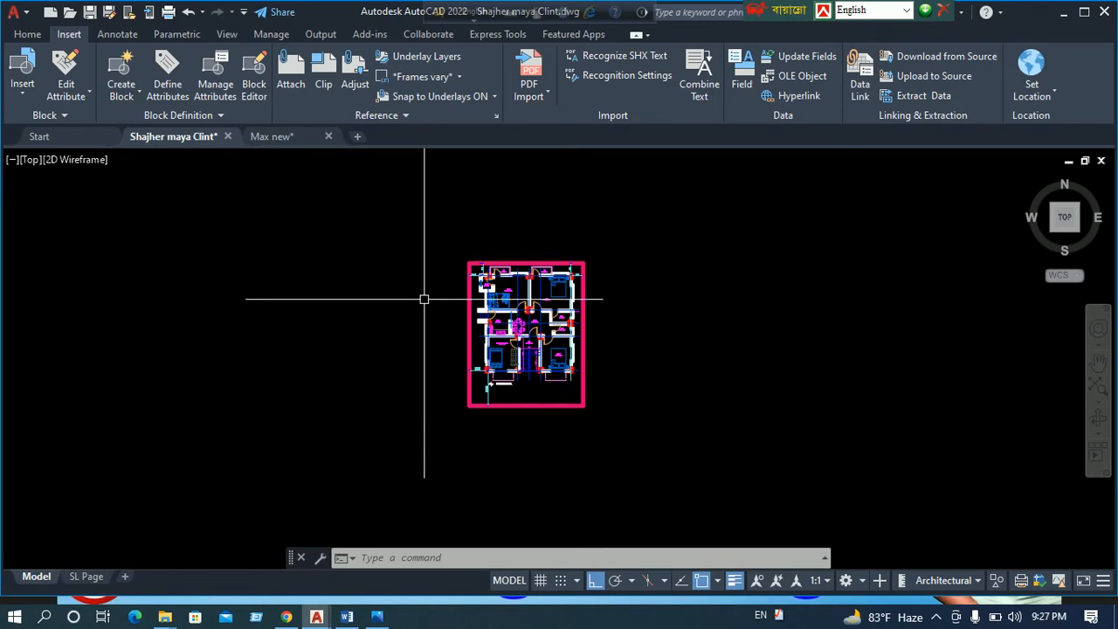
scroll(533, 308, "up", 4)
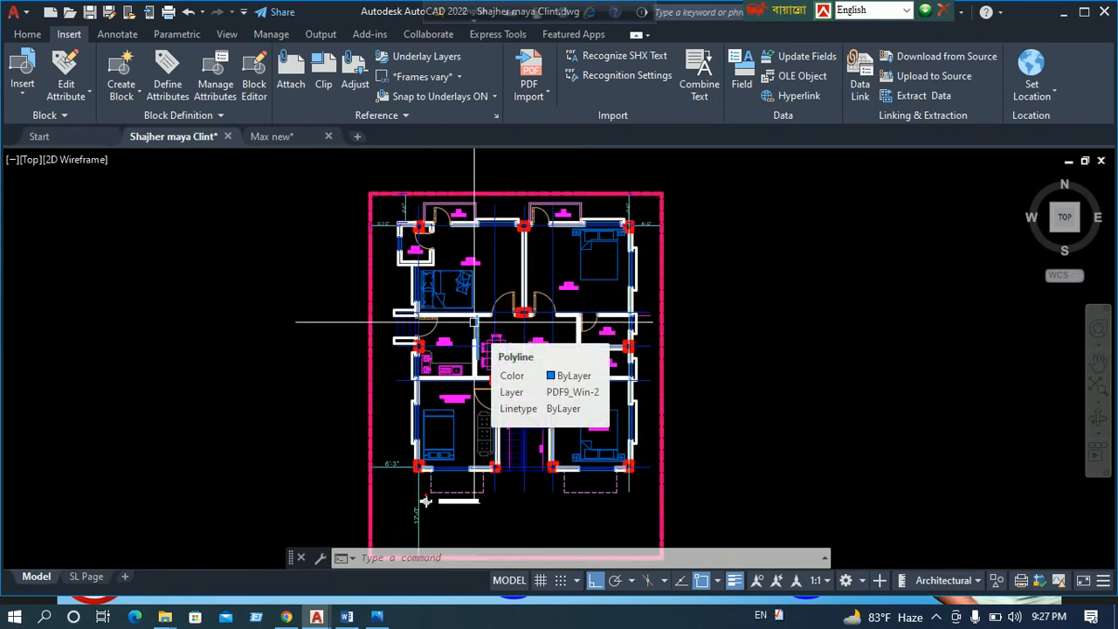
left_click(525, 97)
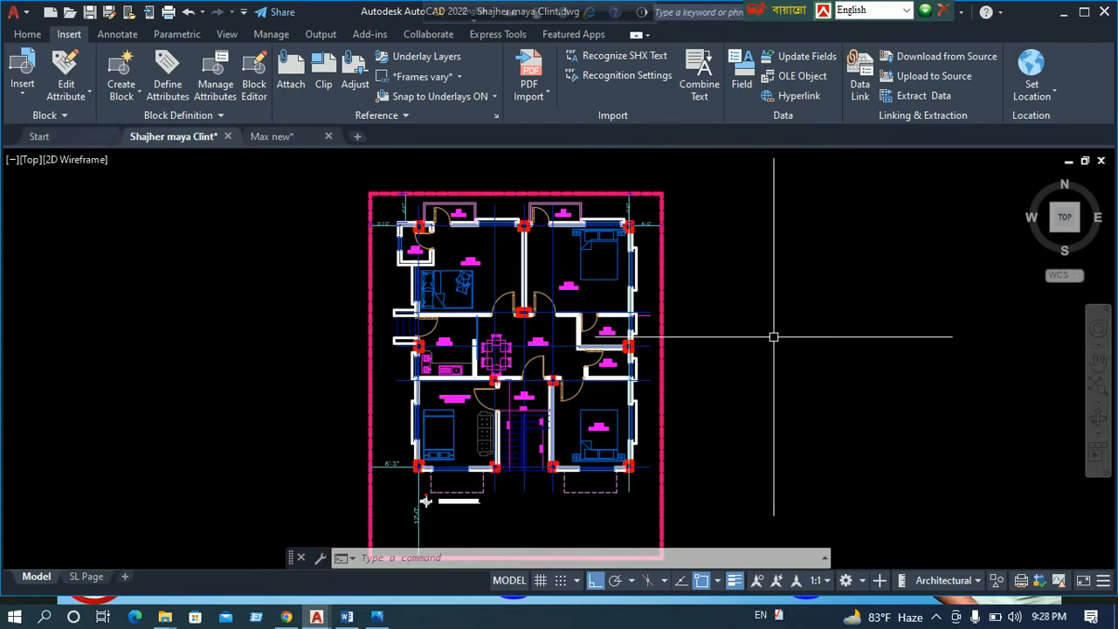
Add a linear dimension across the thickness of the wall between the M.Bed and C.Bed rooms
scroll(512, 245, "up", 8)
middle_click_drag(507, 371, 474, 369)
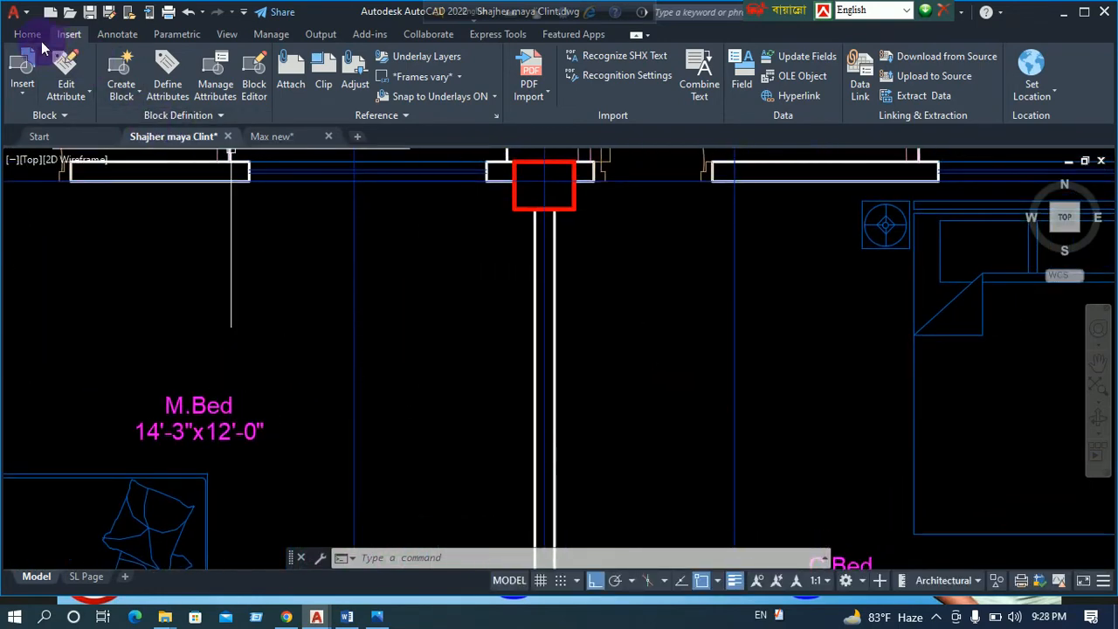
left_click(117, 34)
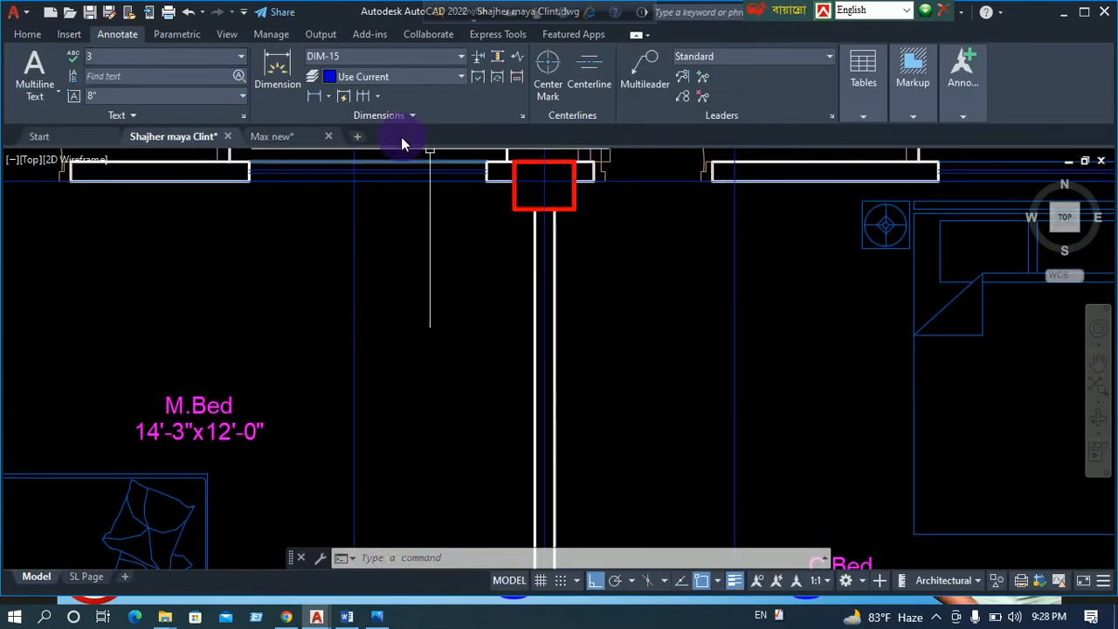
left_click(316, 96)
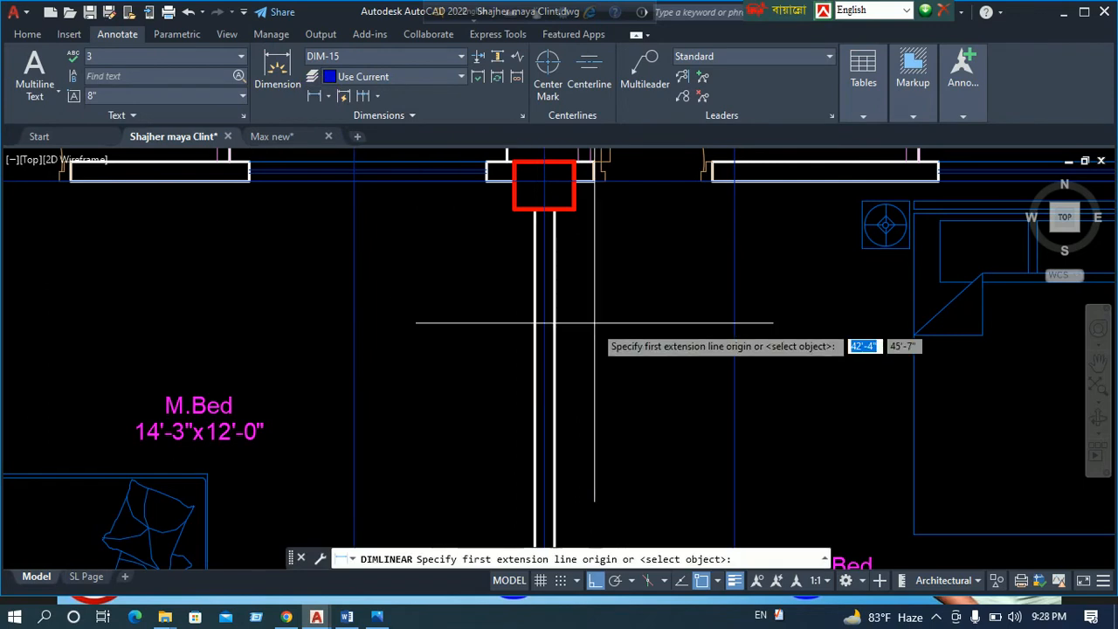
left_click(552, 338)
left_click(553, 338)
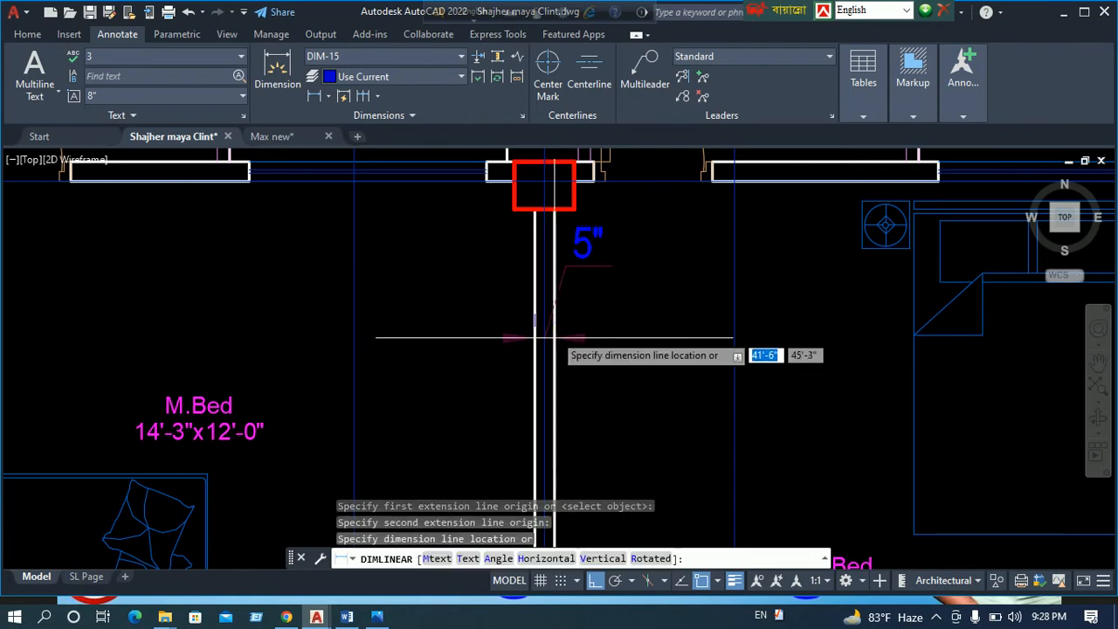
left_click(551, 327)
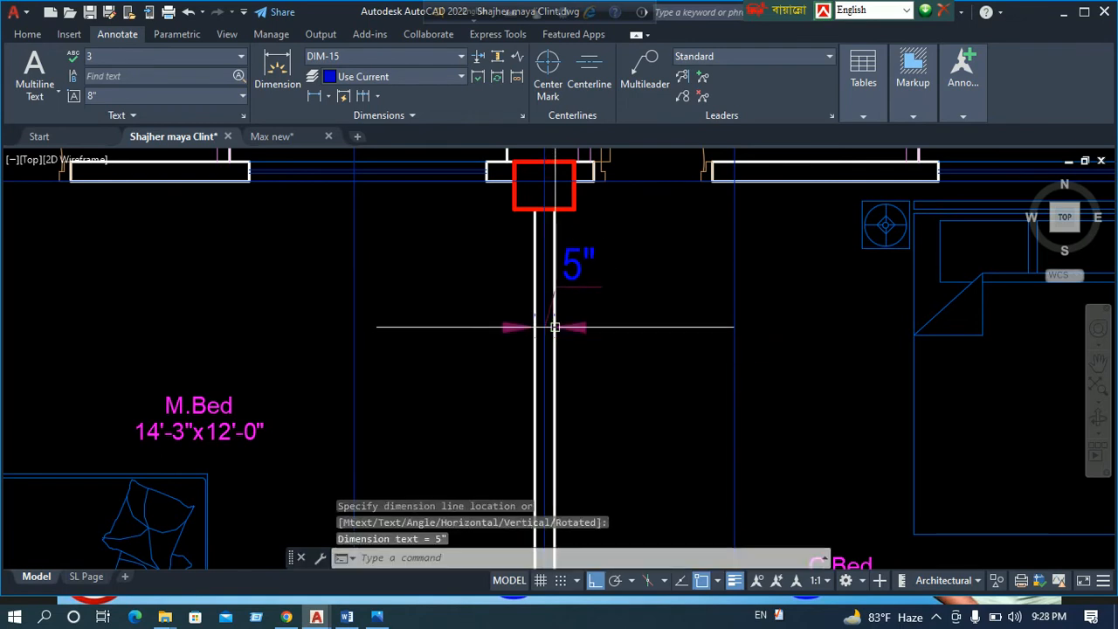
left_click(638, 249)
left_click(576, 344)
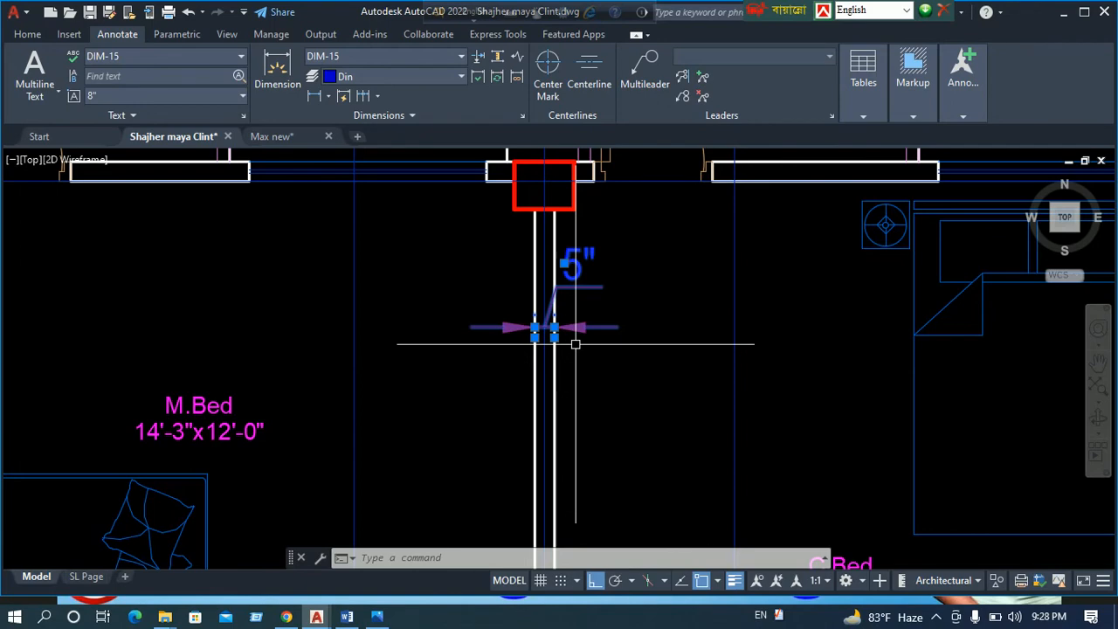
key("space")
scroll(576, 345, "down", 2)
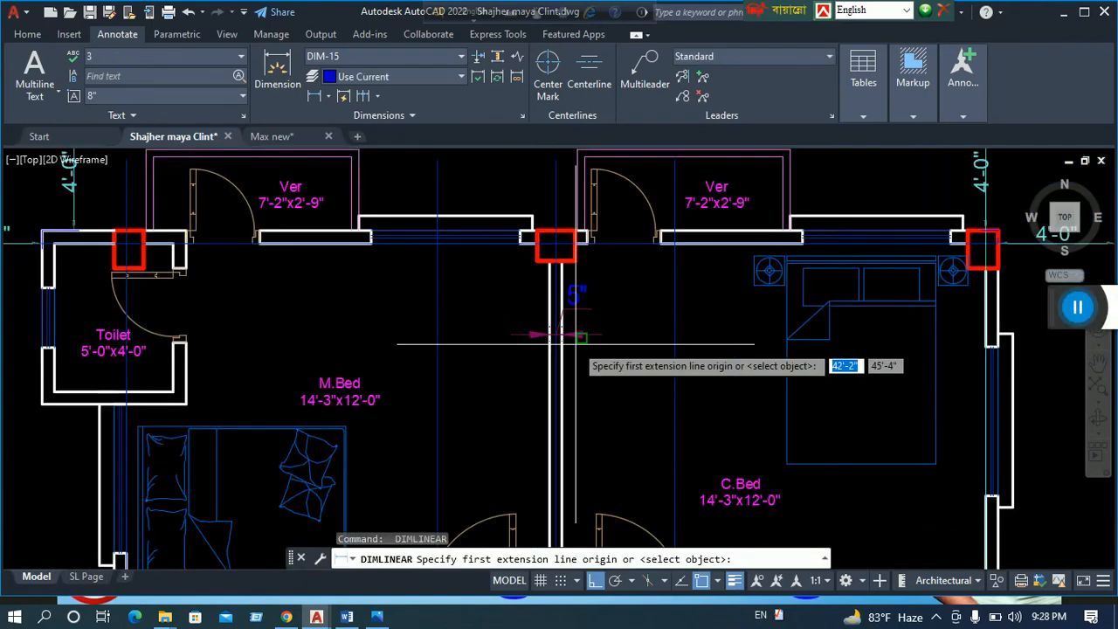
key("Escape")
Examine the dimensioned wall between M.Bed and C.Bed in relation to the whole imported floor plan
scroll(578, 343, "down", 4)
middle_click_drag(623, 362, 609, 302)
left_click(589, 18)
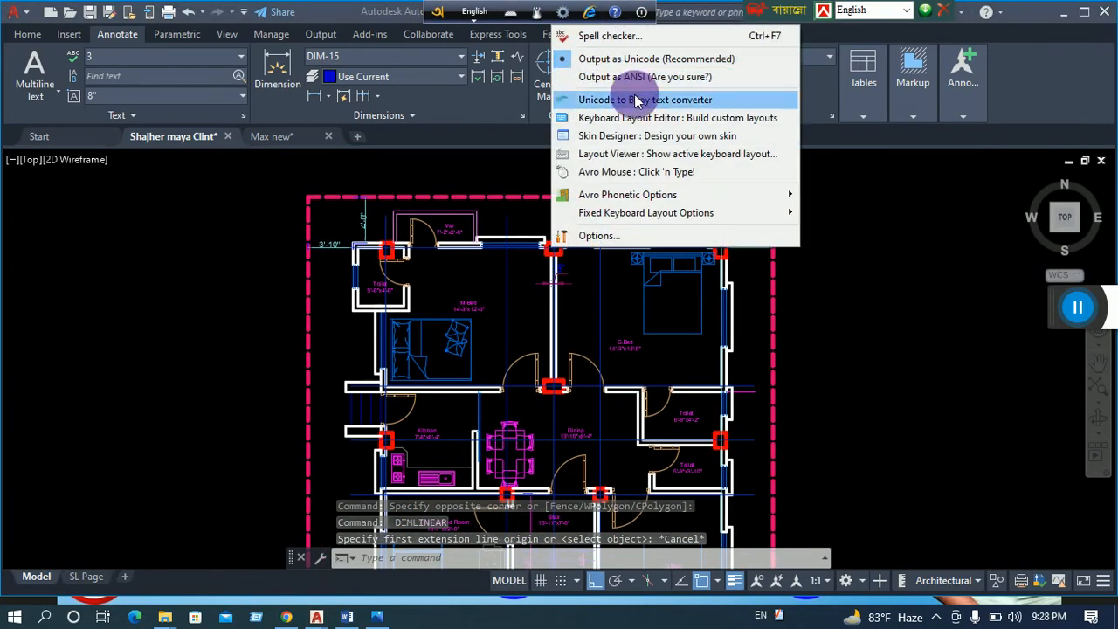
left_click(634, 66)
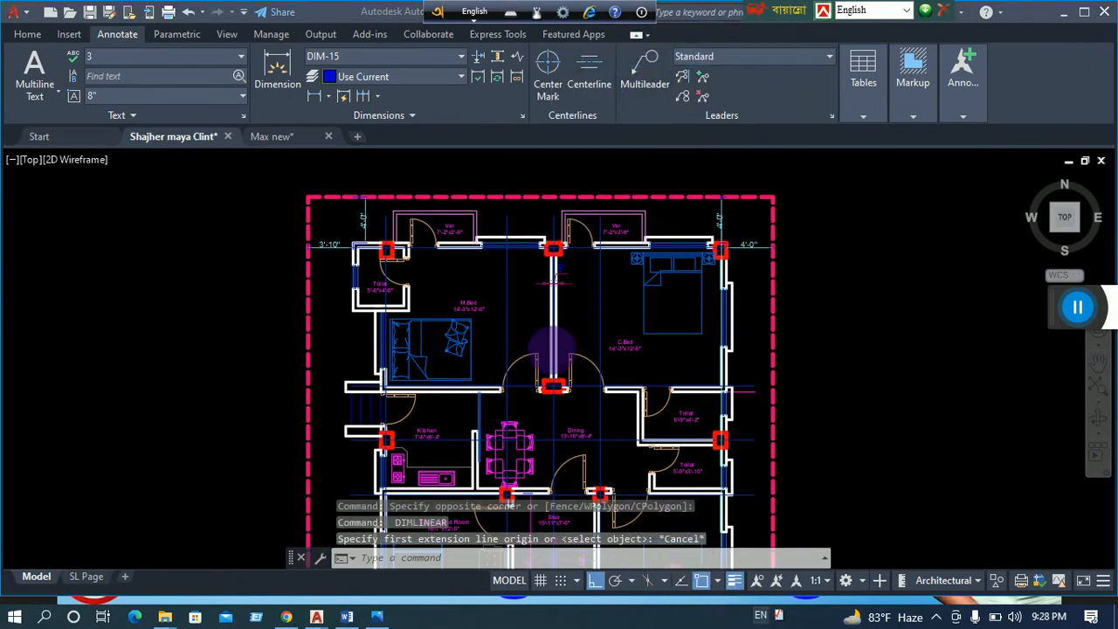
scroll(557, 290, "down", 2)
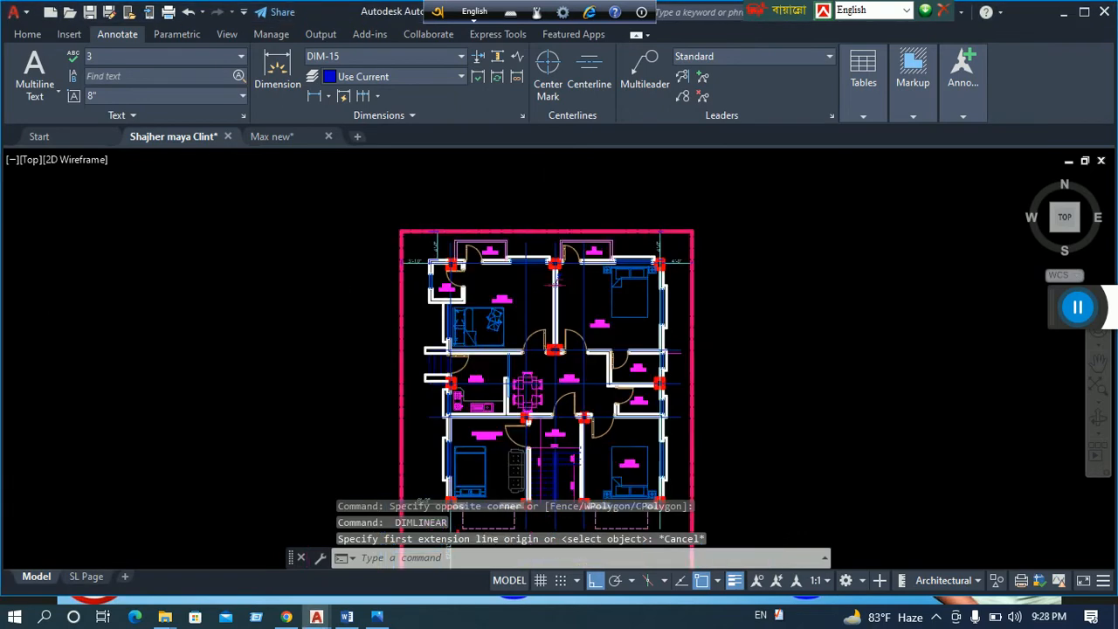
scroll(568, 293, "up", 8)
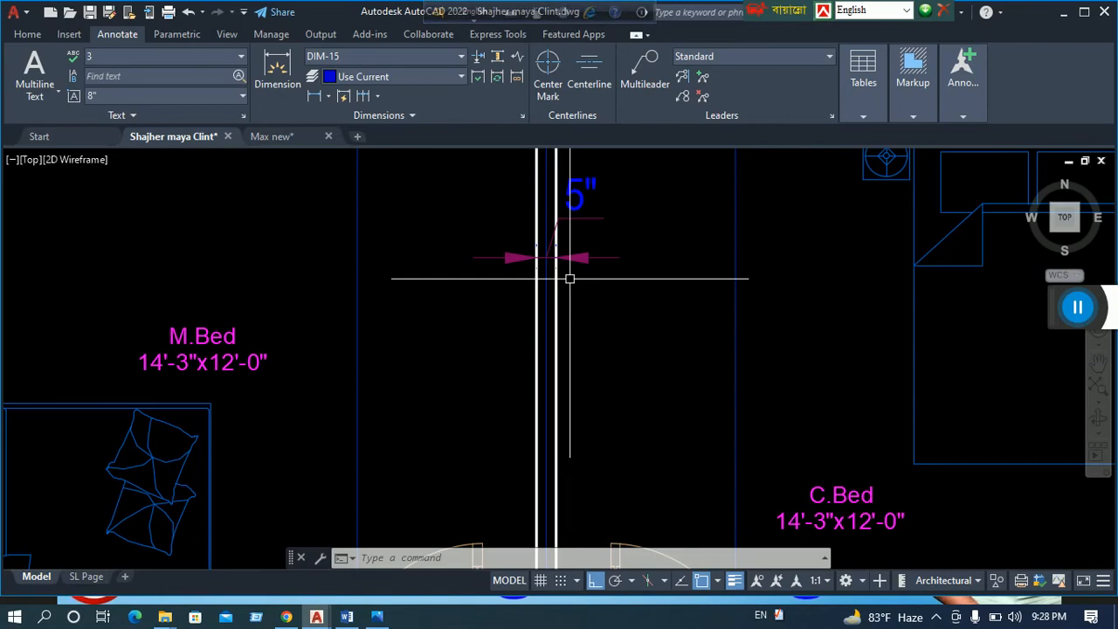
scroll(569, 279, "down", 6)
scroll(556, 294, "up", 5)
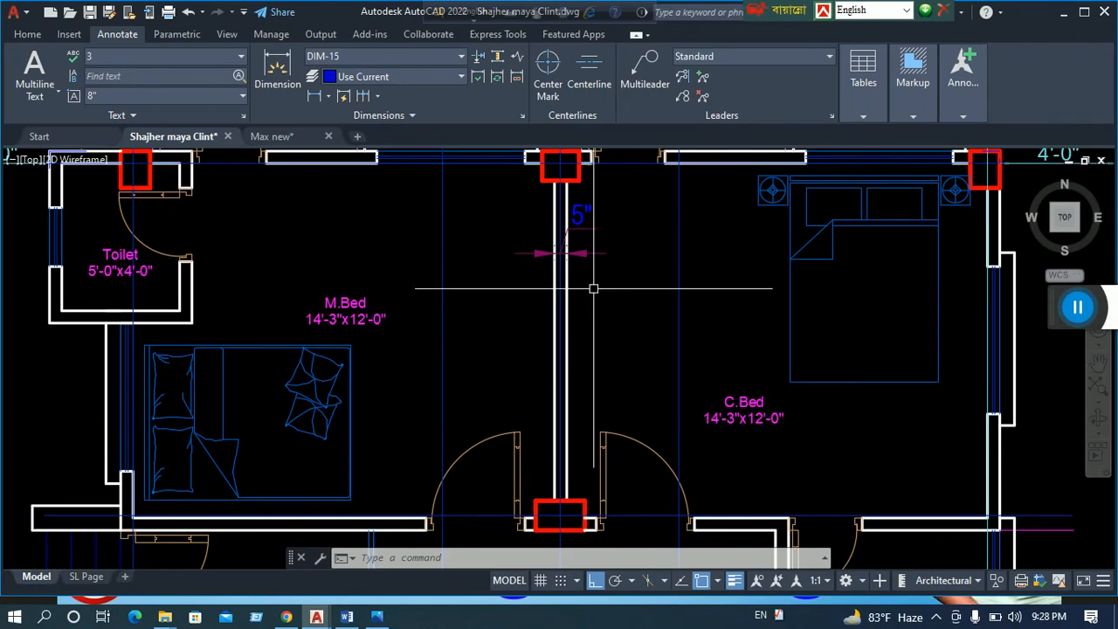
scroll(594, 288, "down", 5)
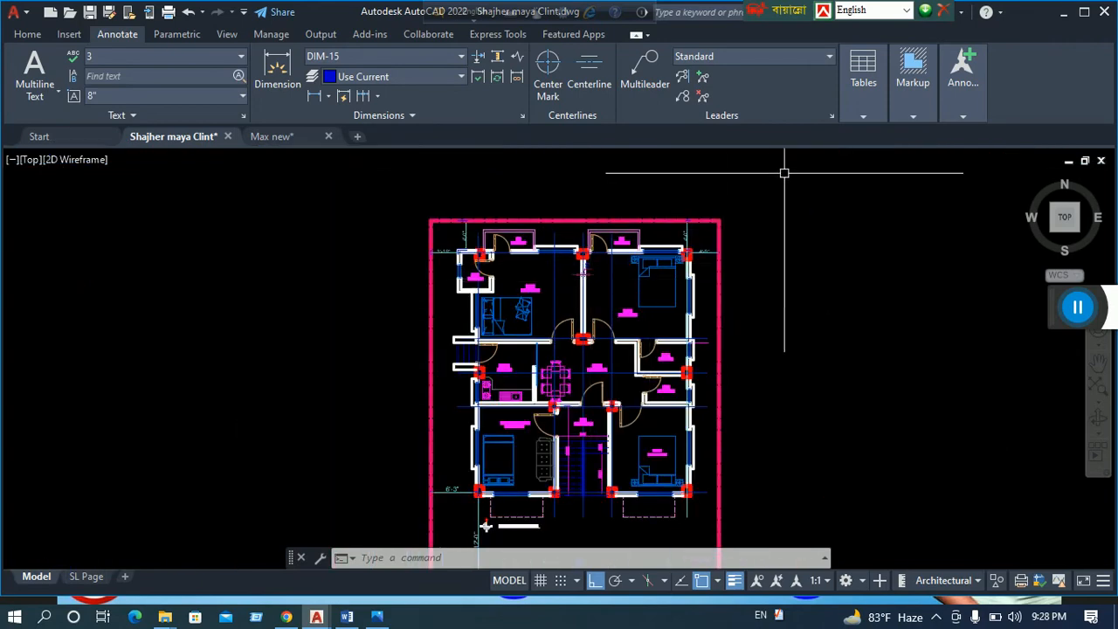
Scale the entire imported floor plan freehand, using the lower-left corner of its boundary as base point
left_click(780, 176)
left_click(494, 486)
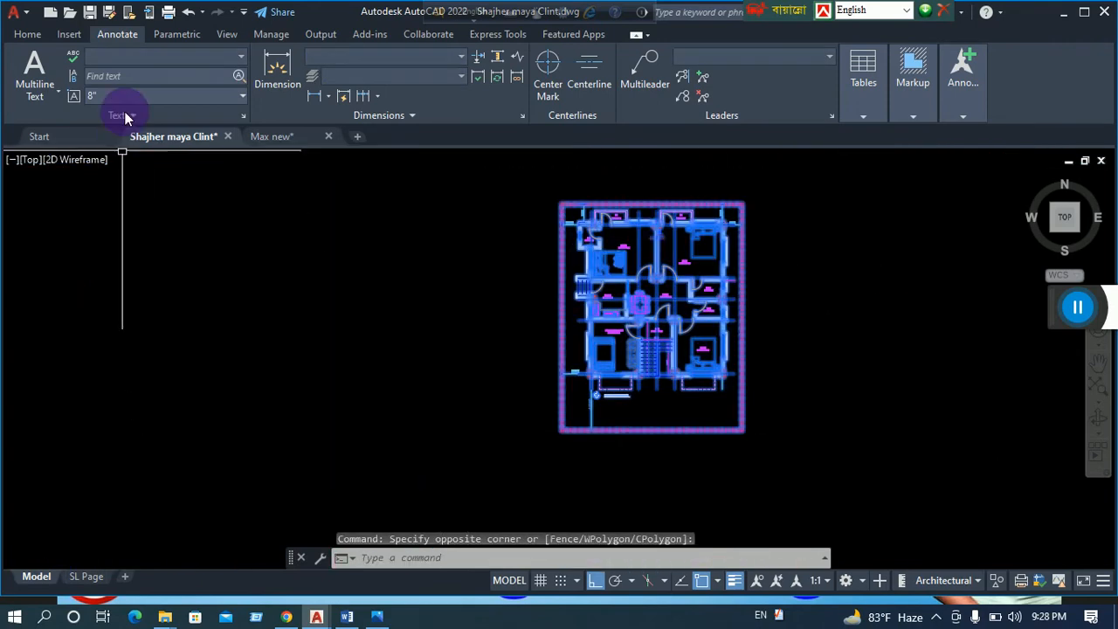
left_click(27, 35)
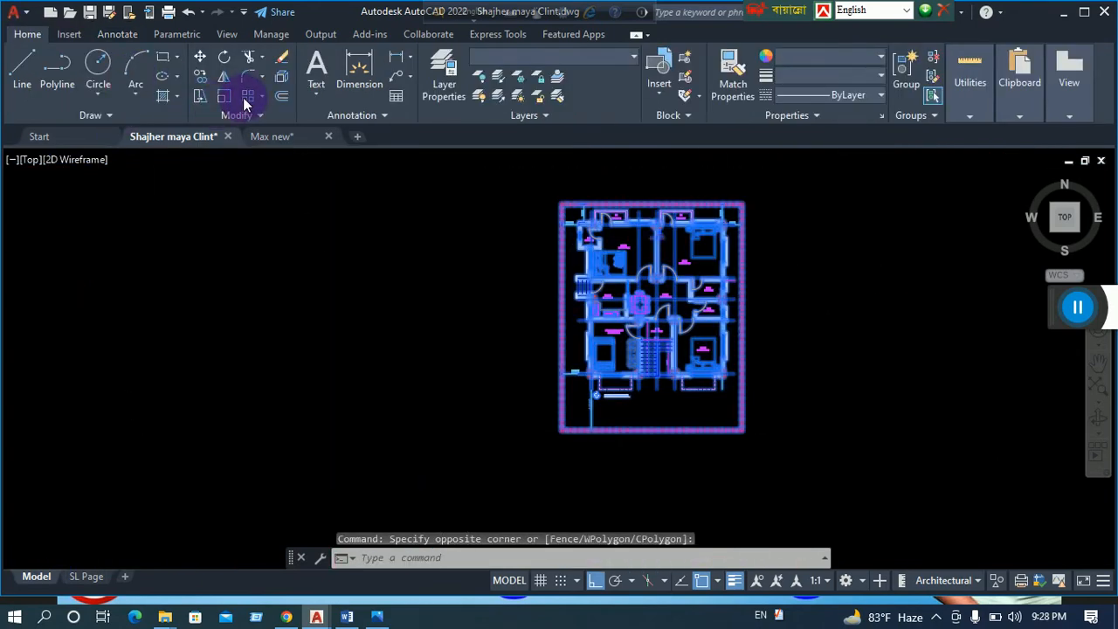
left_click(196, 97)
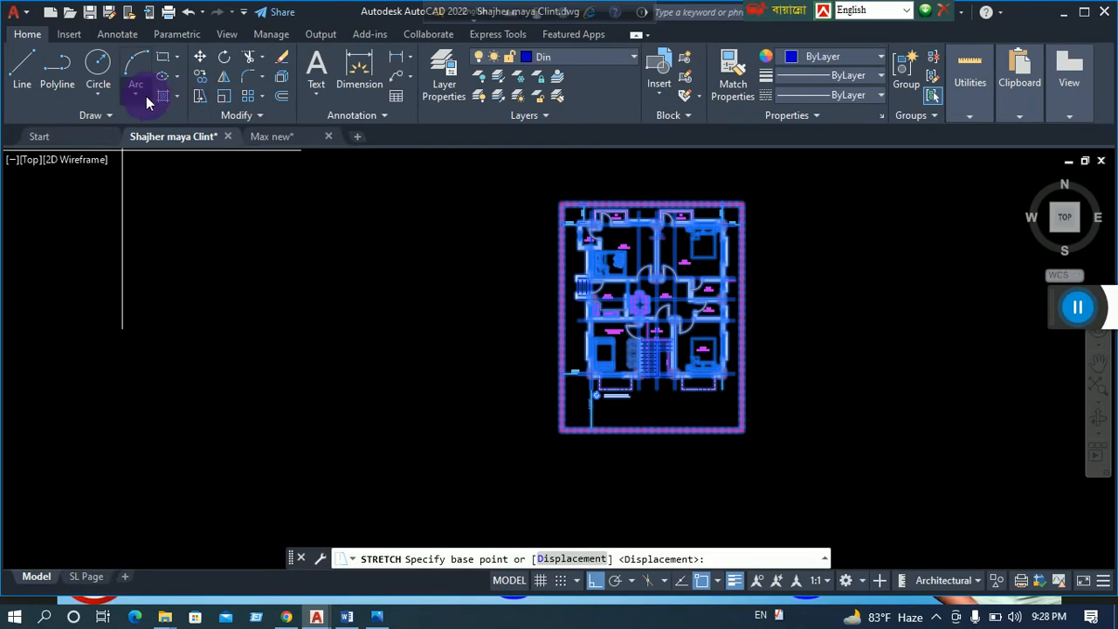
left_click(222, 96)
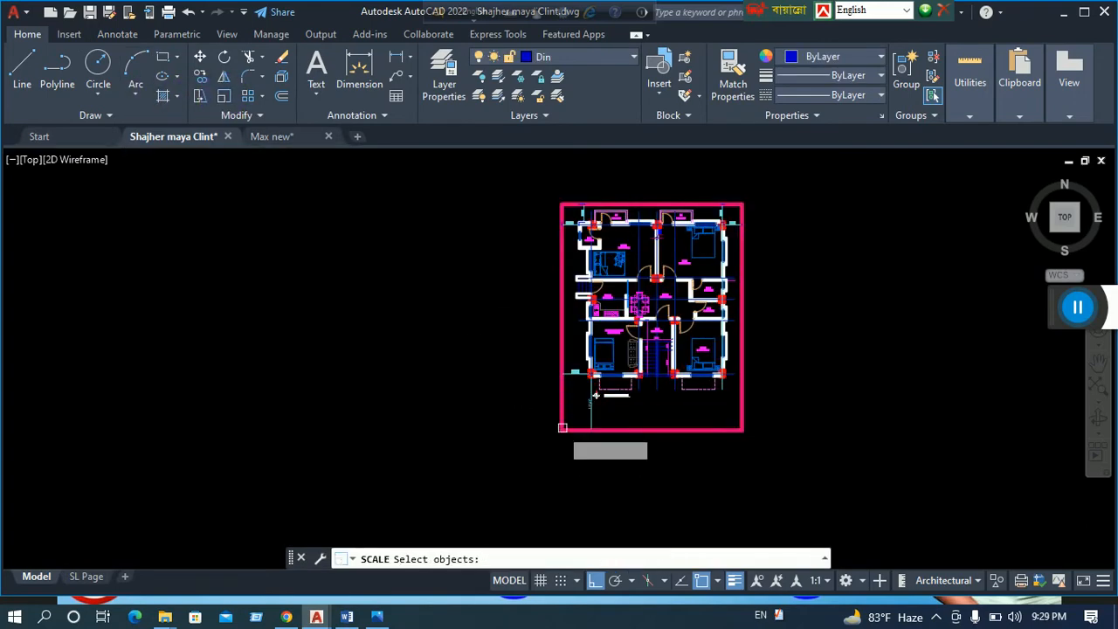
left_click(774, 161)
left_click(253, 542)
key("Return")
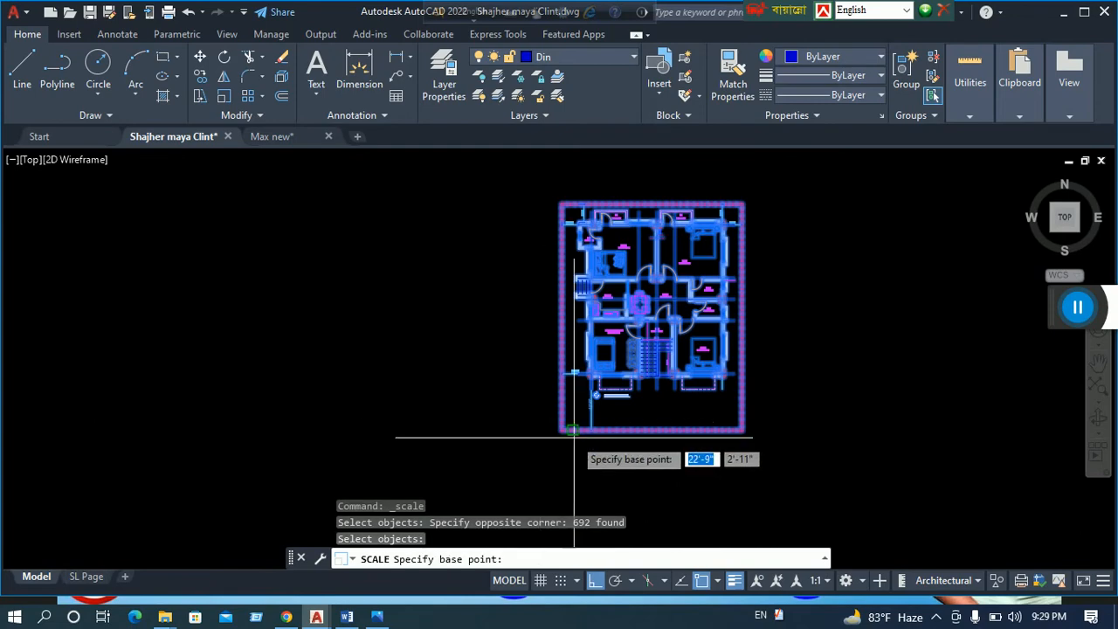
left_click(560, 431)
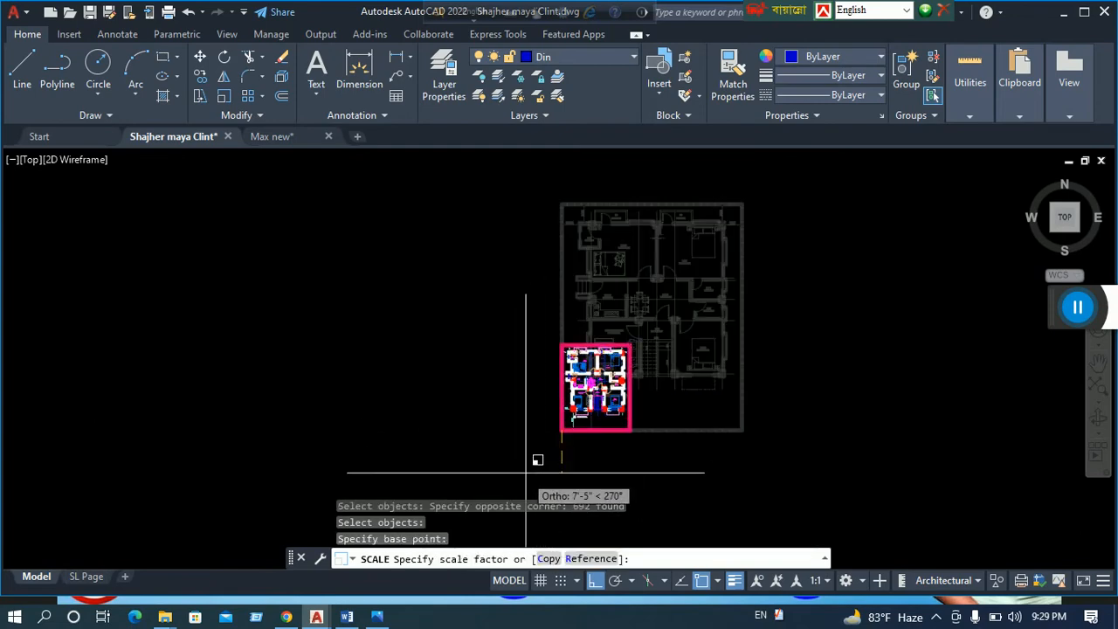
left_click(459, 467)
Offset the M.Bed-side face line of the wall between M.Bed and C.Bed by 5" toward C.Bed
scroll(662, 218, "up", 4)
scroll(663, 217, "up", 8)
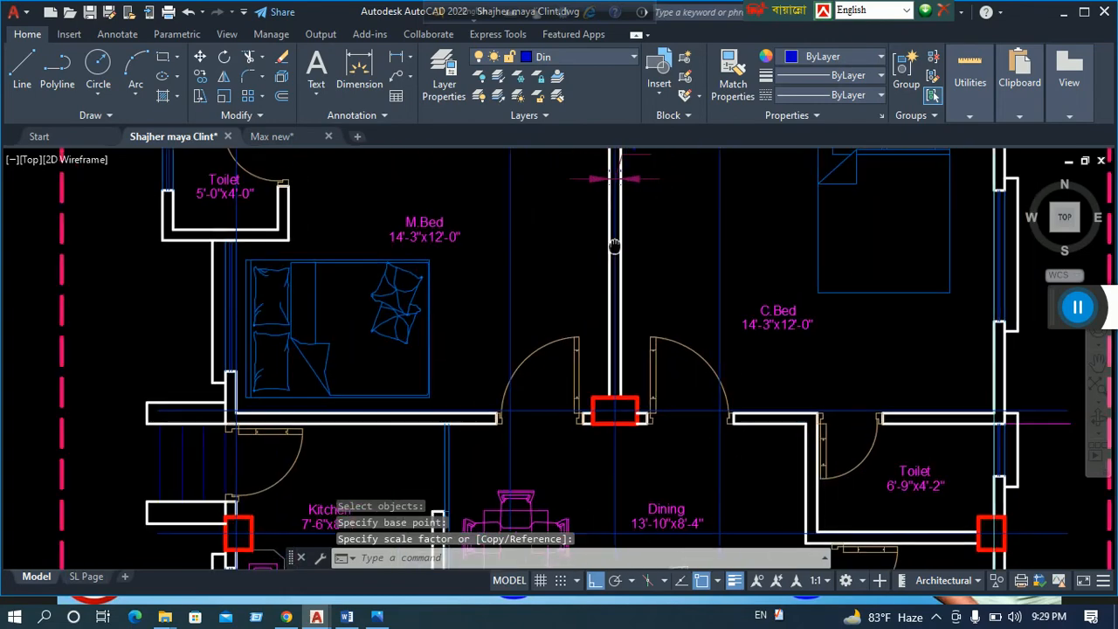
scroll(564, 201, "up", 2)
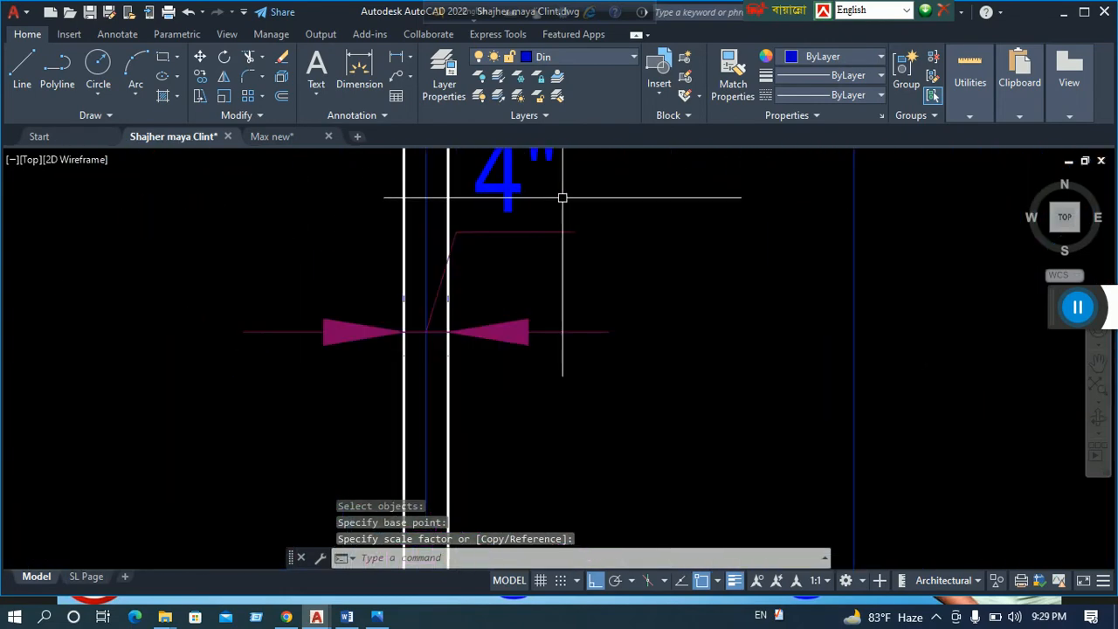
scroll(541, 293, "down", 6)
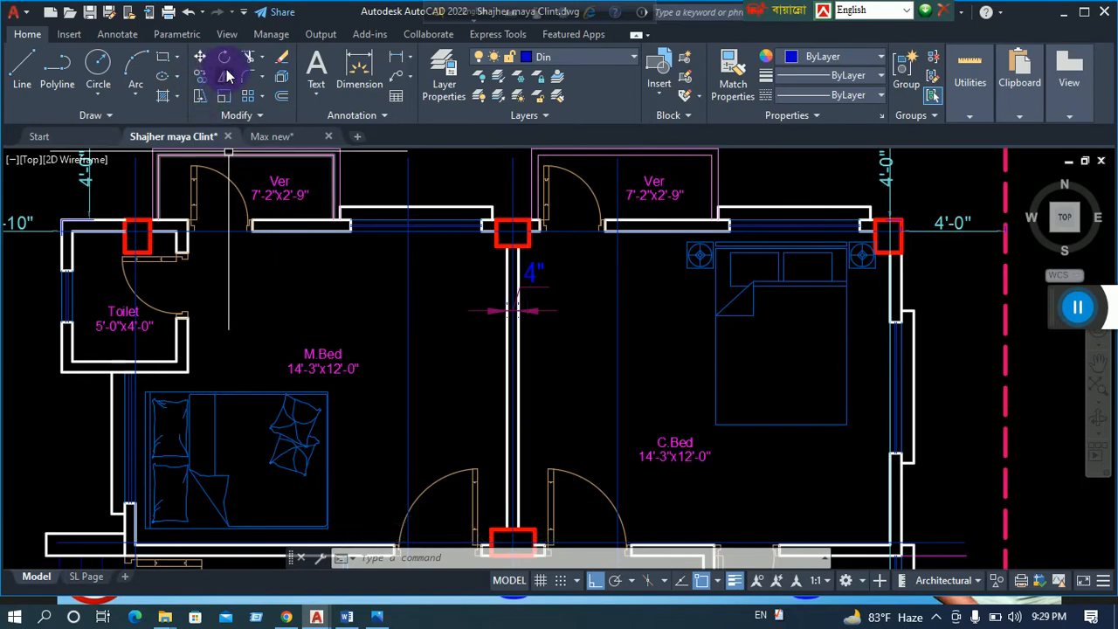
type("o")
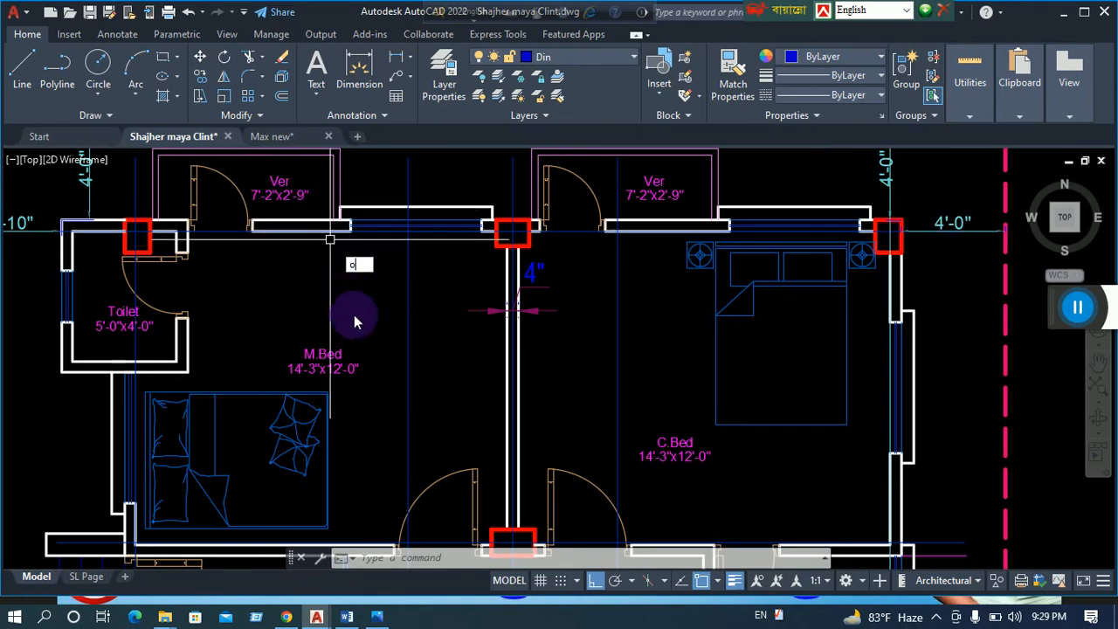
key("Return")
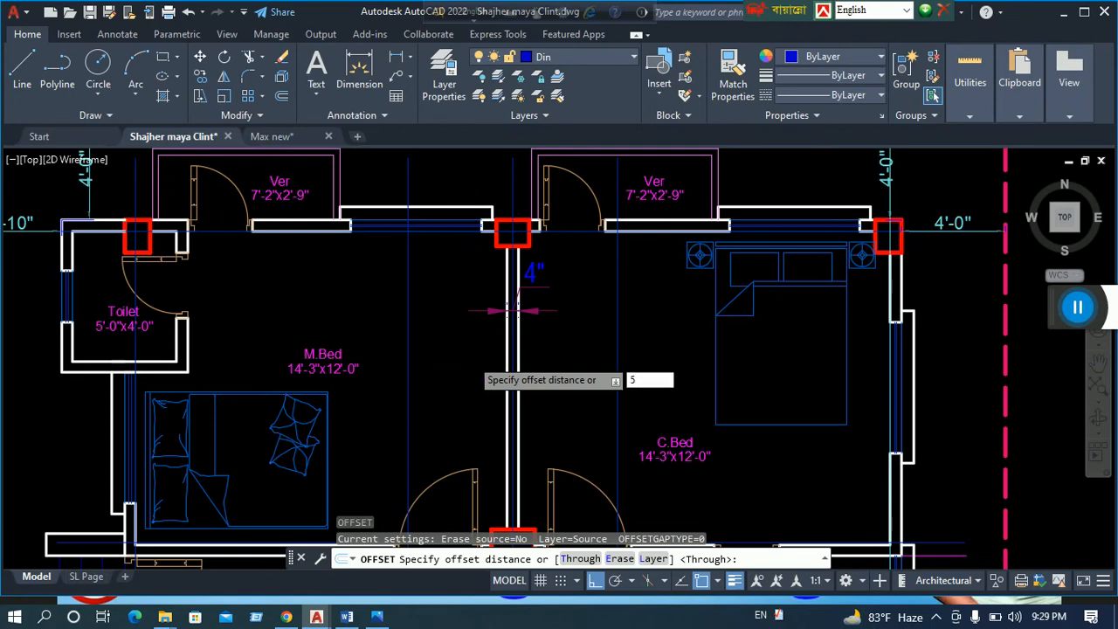
key("Return")
left_click(506, 360)
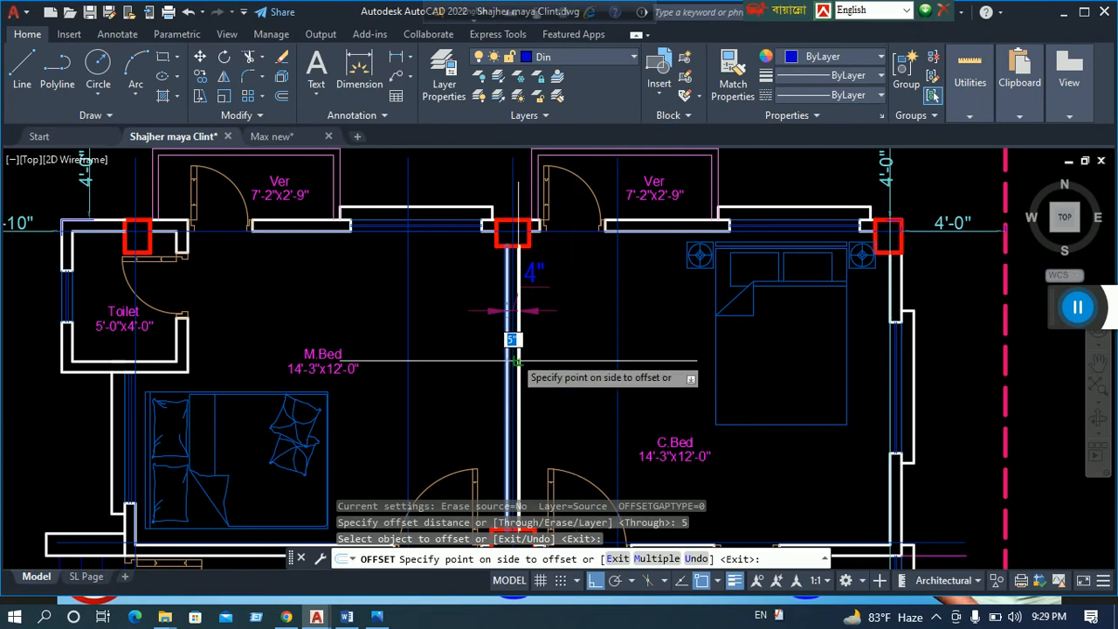
left_click(570, 354)
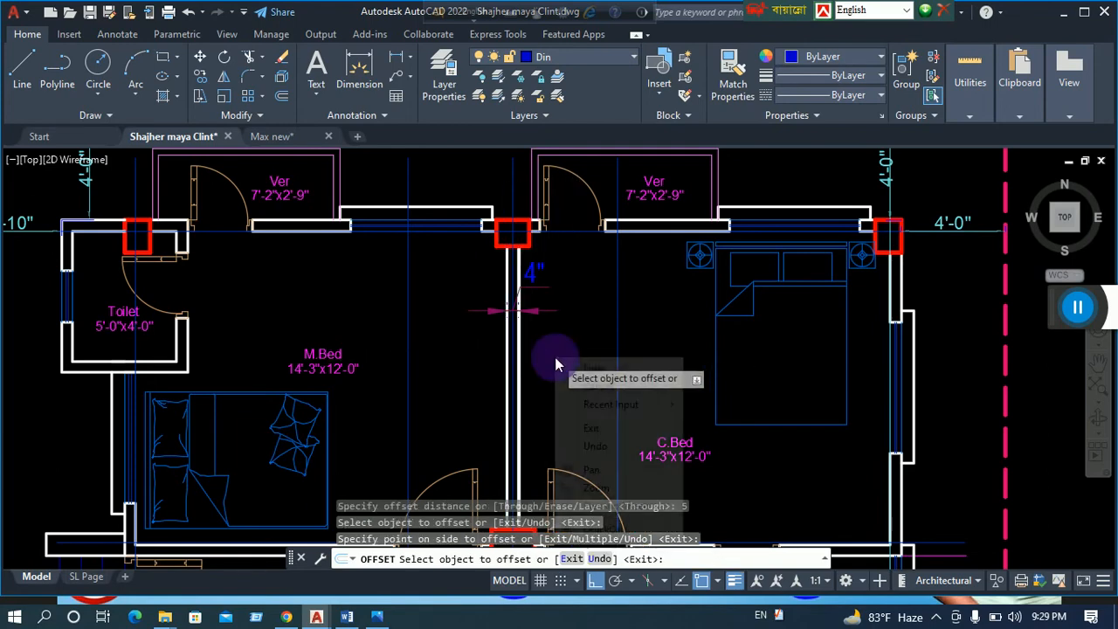
key("Escape")
Start scaling the whole floor plan, with the wall dimension's endpoint on the M.Bed side as base point
scroll(491, 321, "up", 7)
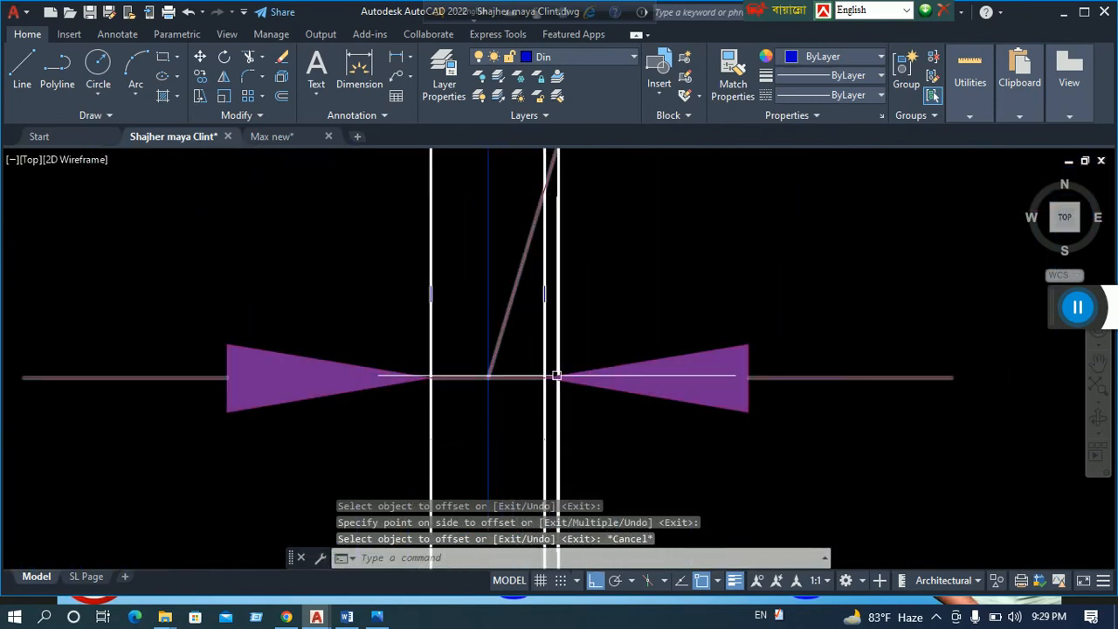
scroll(546, 367, "up", 3)
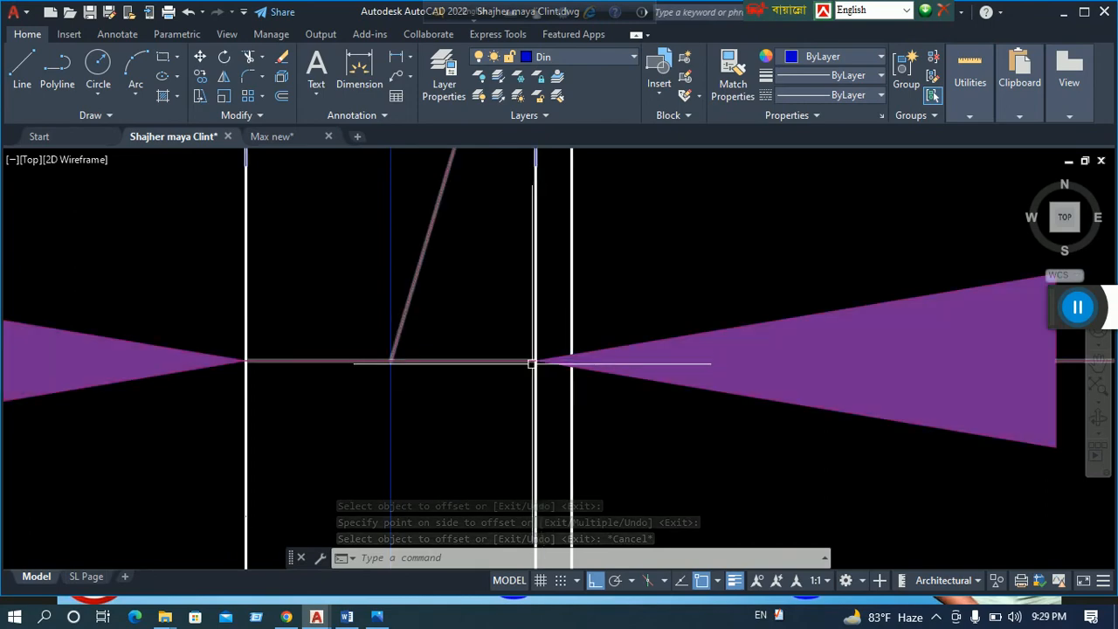
scroll(566, 360, "down", 10)
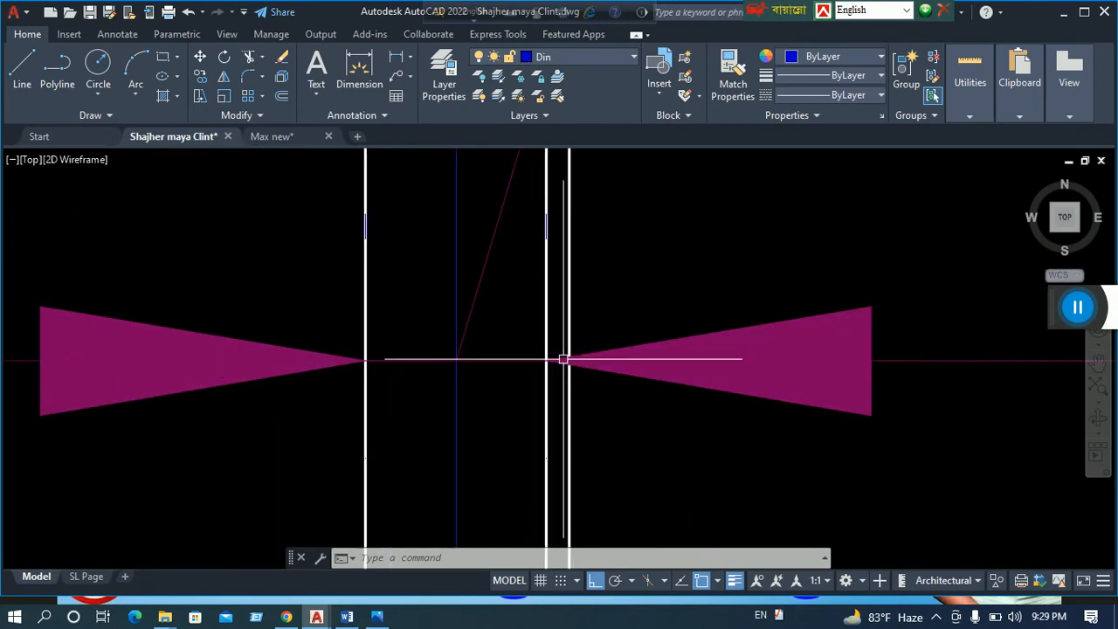
left_click(644, 200)
left_click(457, 410)
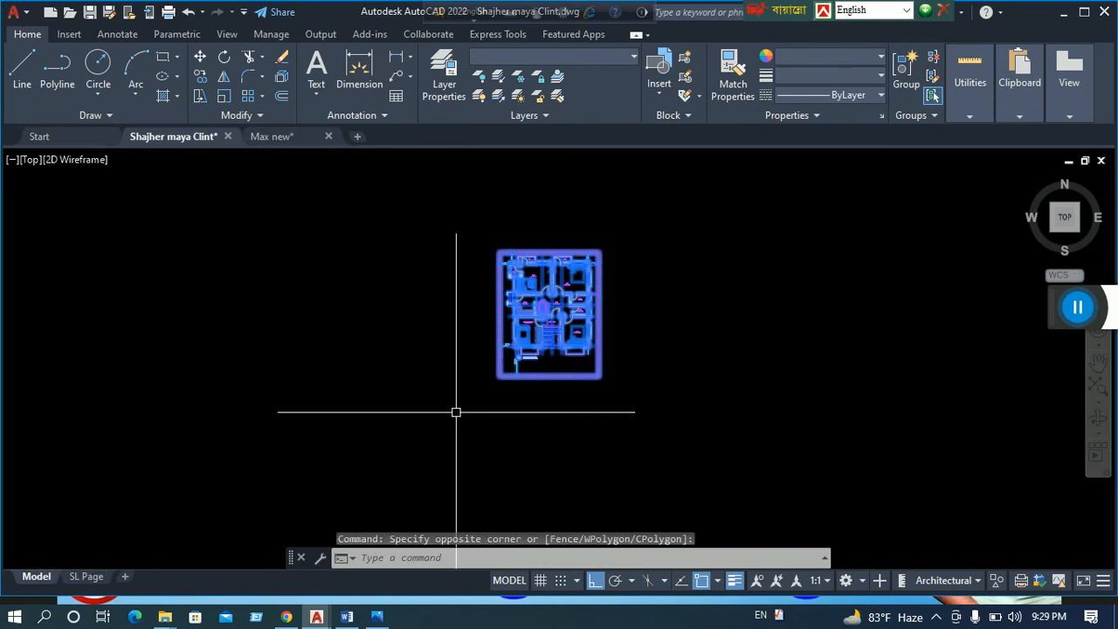
left_click(201, 131)
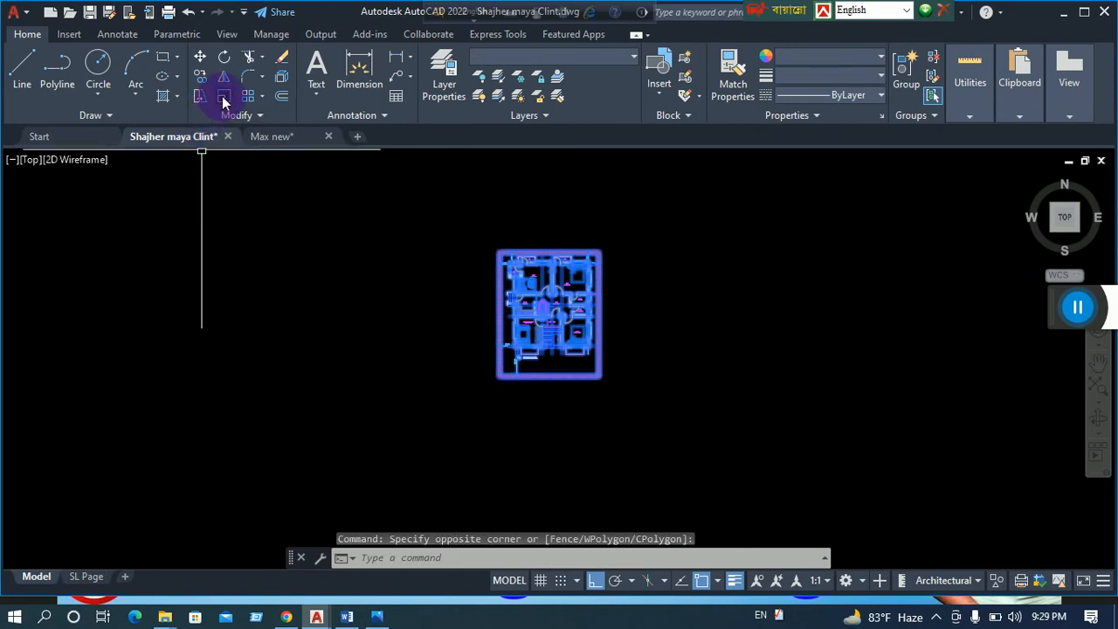
left_click(223, 96)
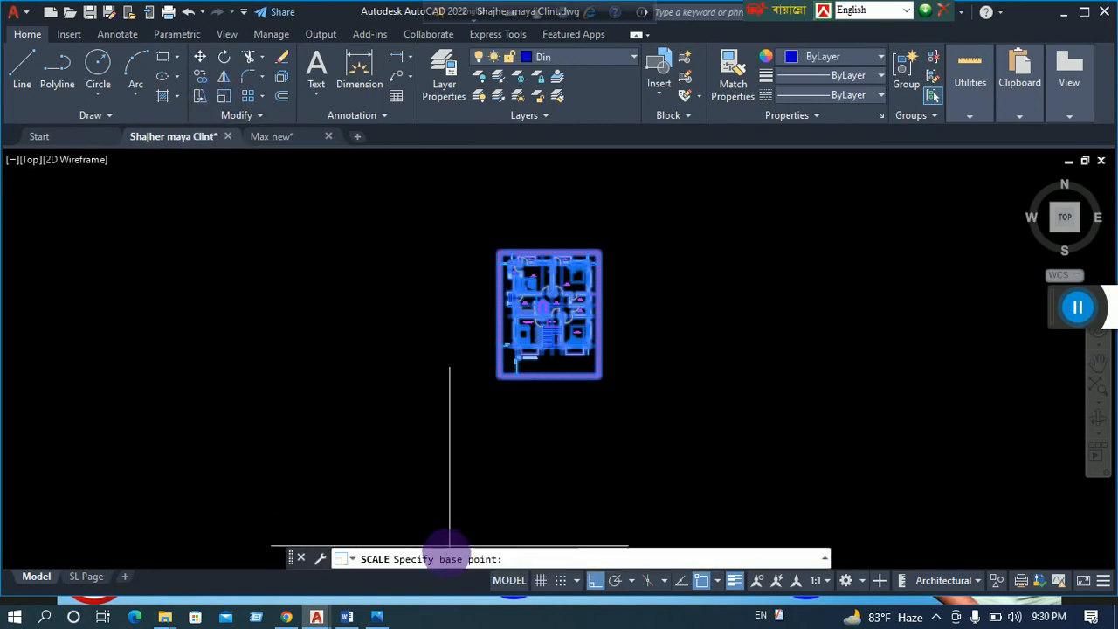
scroll(524, 336, "up", 10)
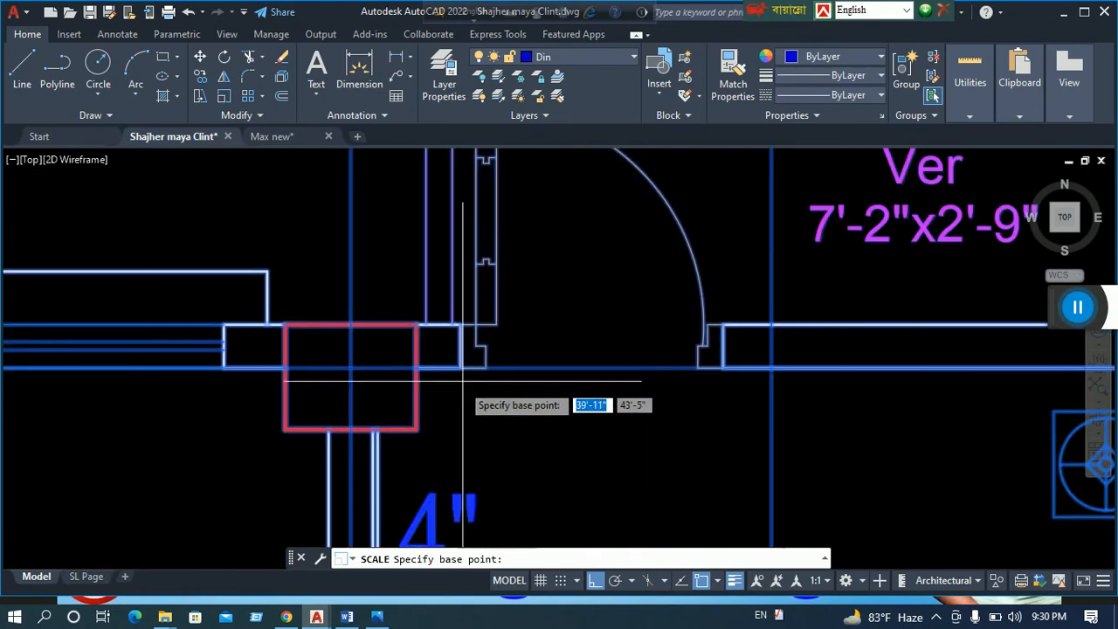
scroll(449, 424, "up", 3)
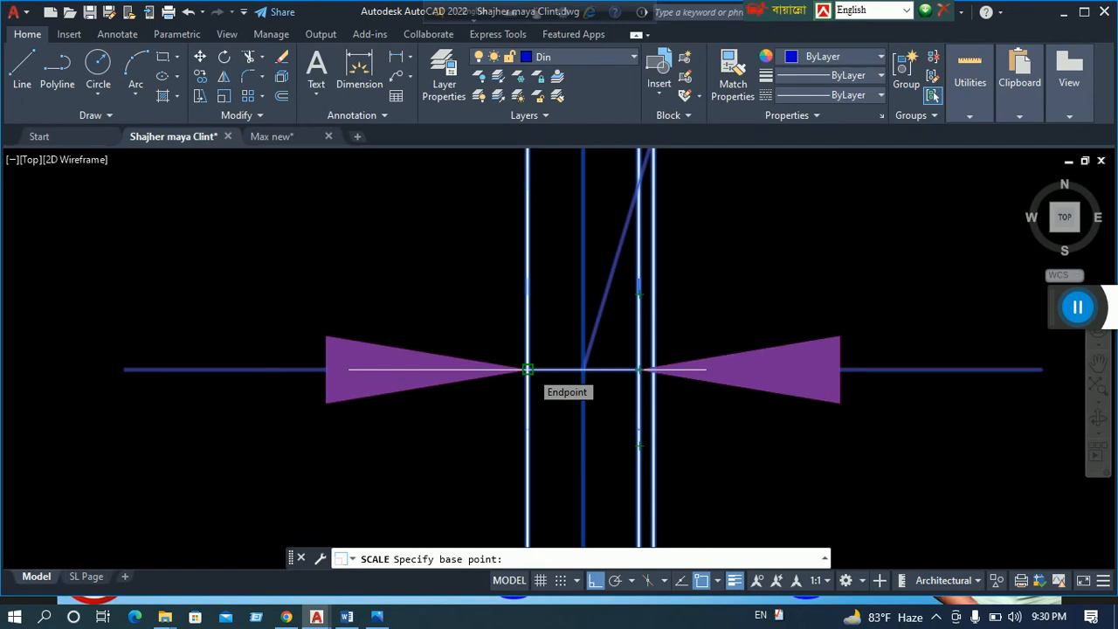
left_click(528, 369)
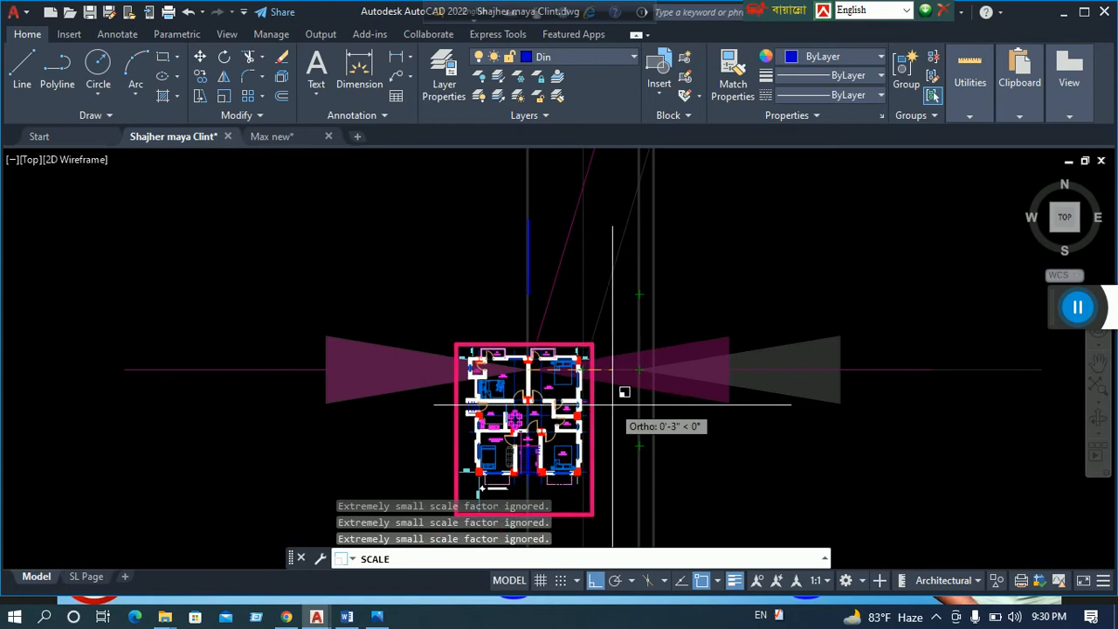
Scale the plan by reference, taking the dimensioned wall thickness as reference length and the 5" offset line as new length
type("r")
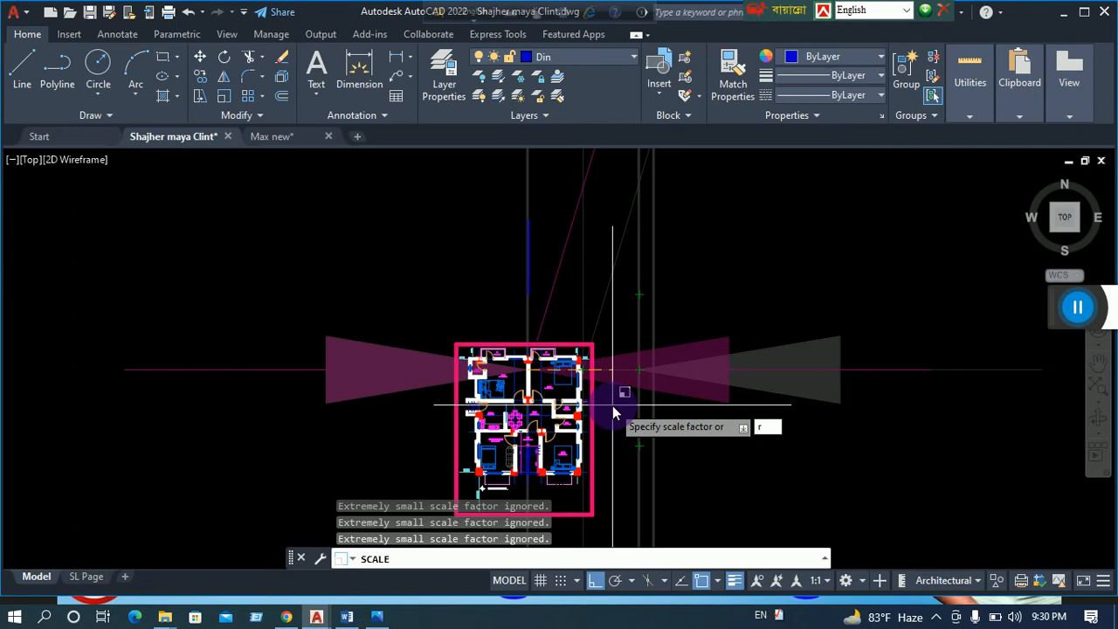
key("Return")
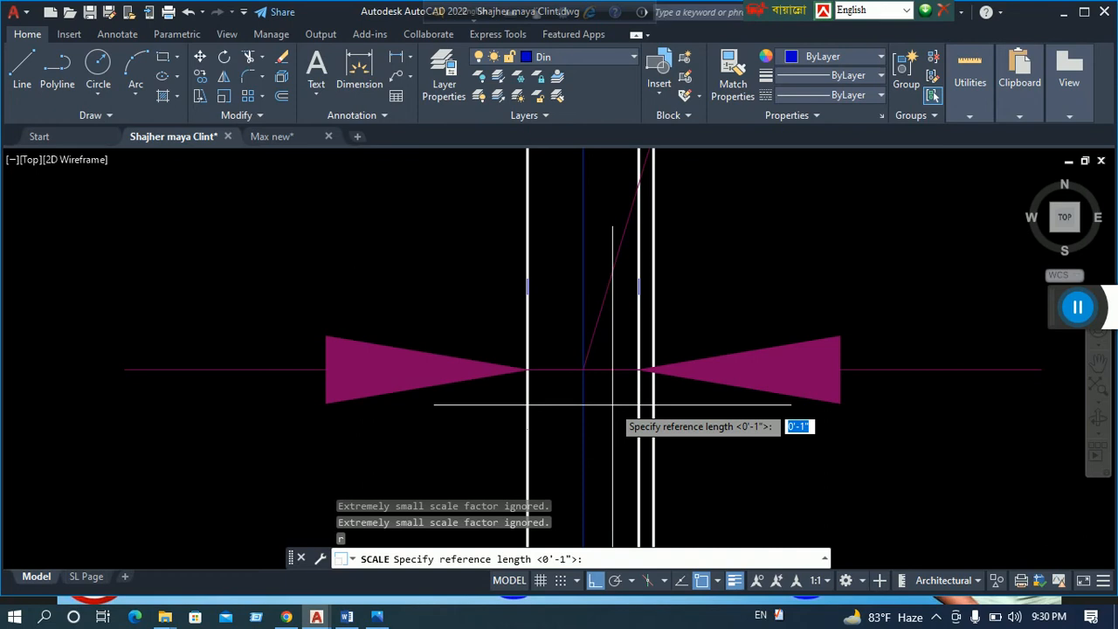
left_click(528, 371)
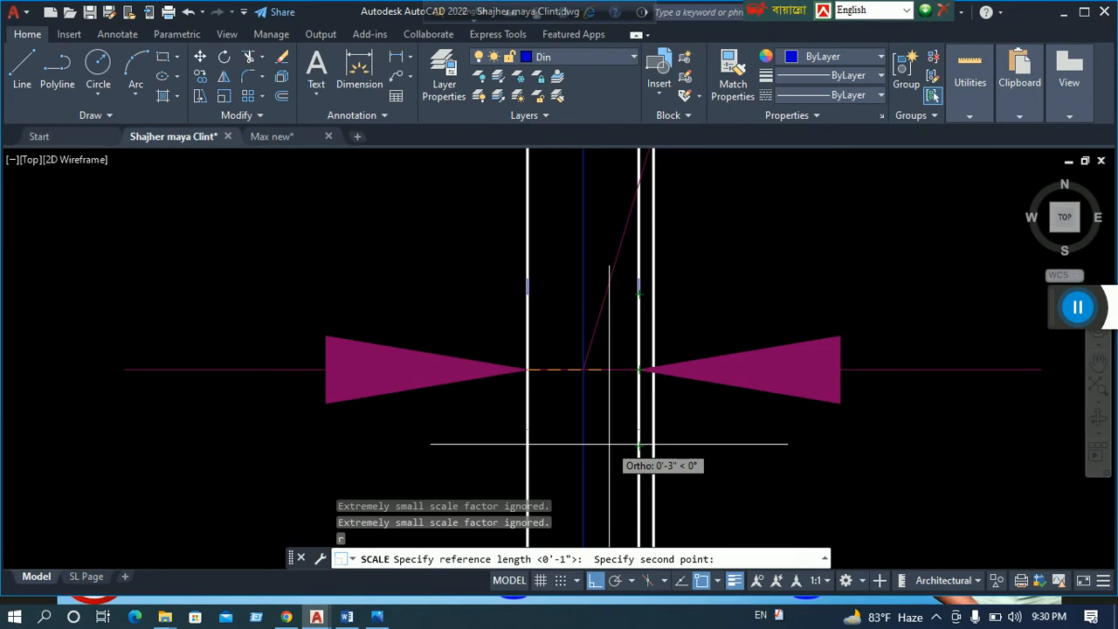
left_click(639, 370)
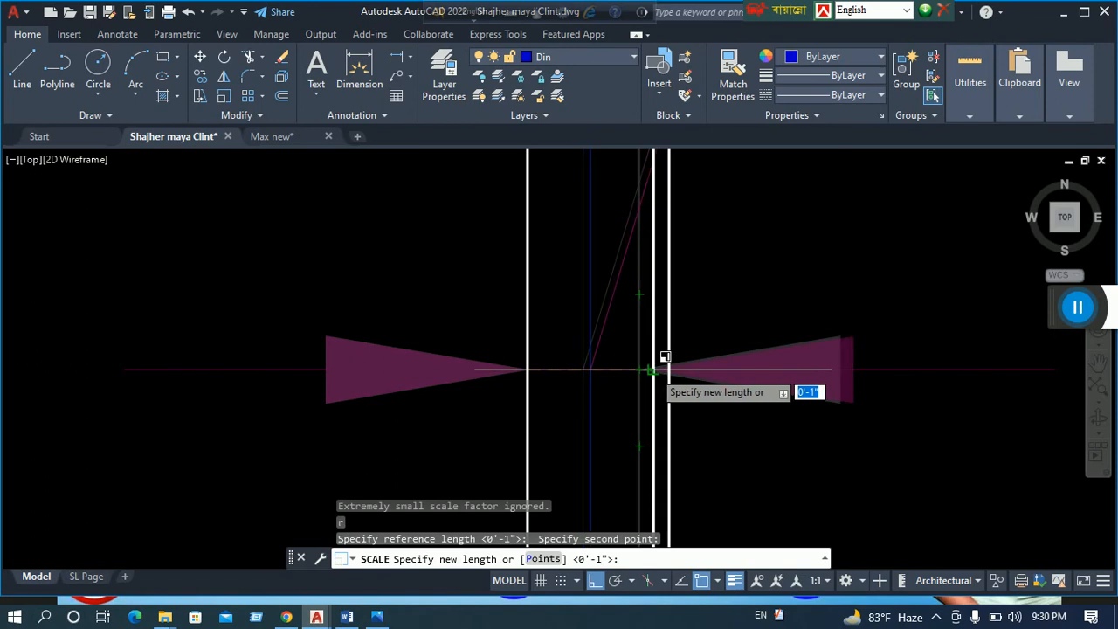
left_click(656, 369)
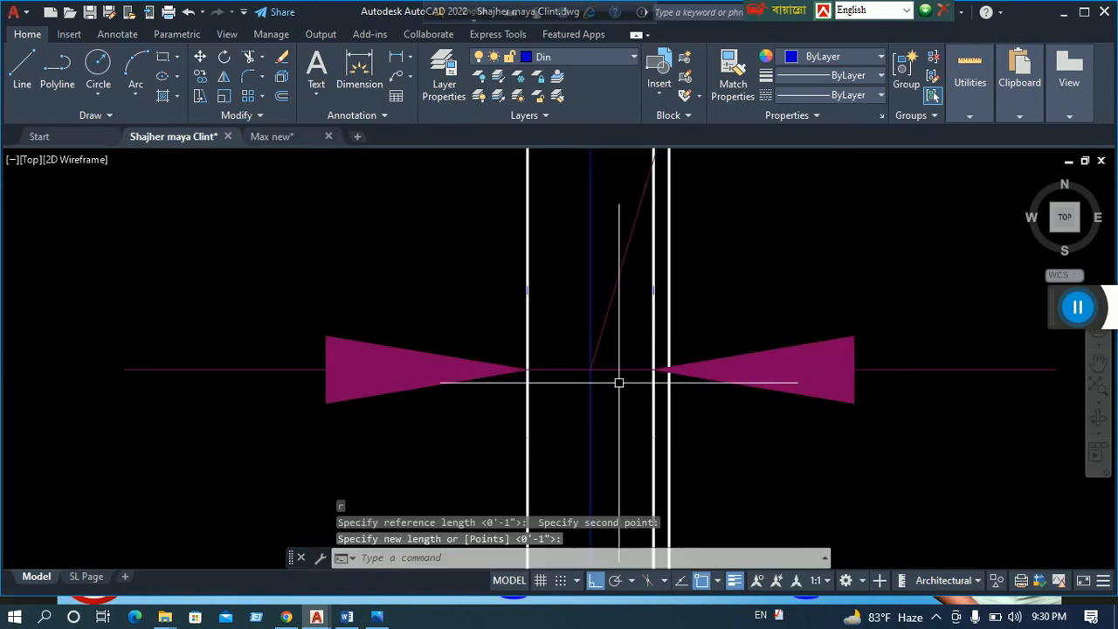
Erase the extra offset line beside the wall between M.Bed and C.Bed, keeping the wall's own two face lines
scroll(618, 382, "down", 3)
scroll(641, 266, "up", 1)
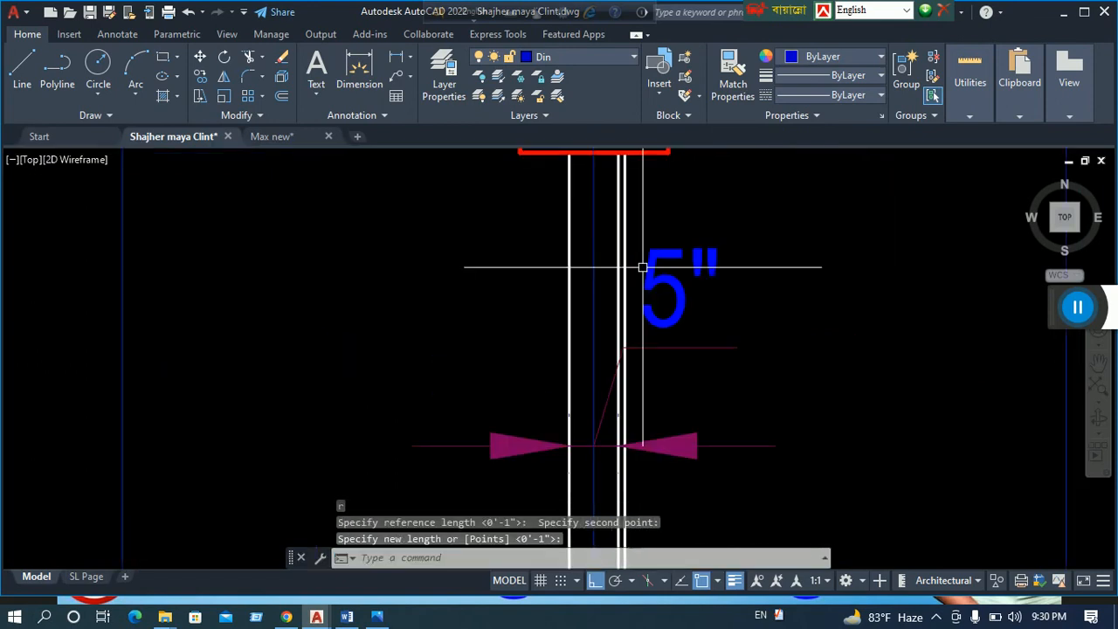
left_click(626, 316)
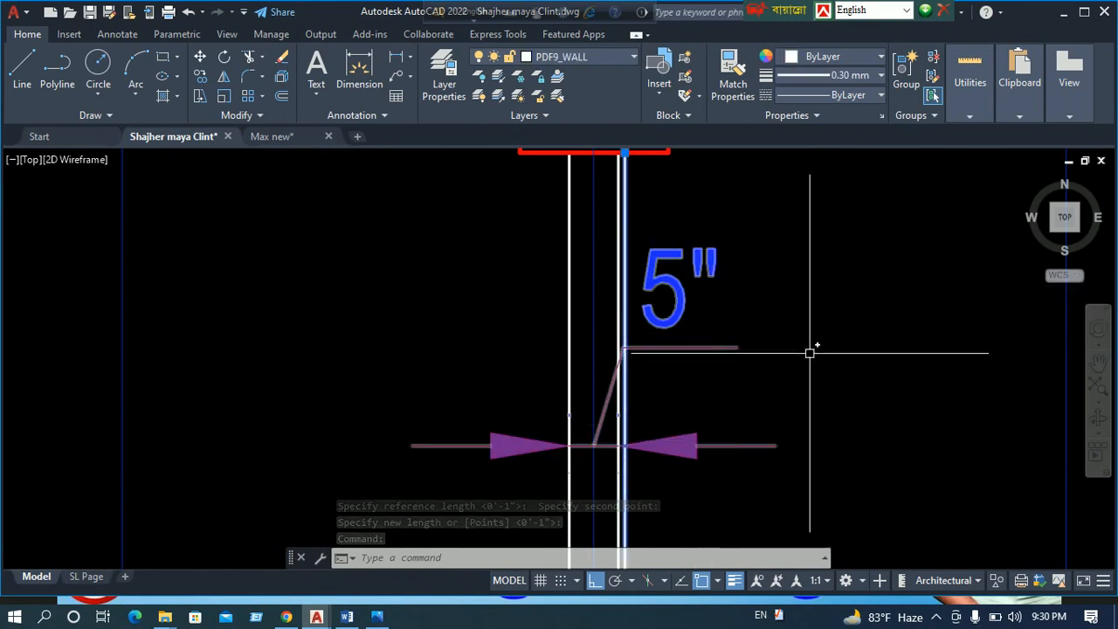
key("Escape")
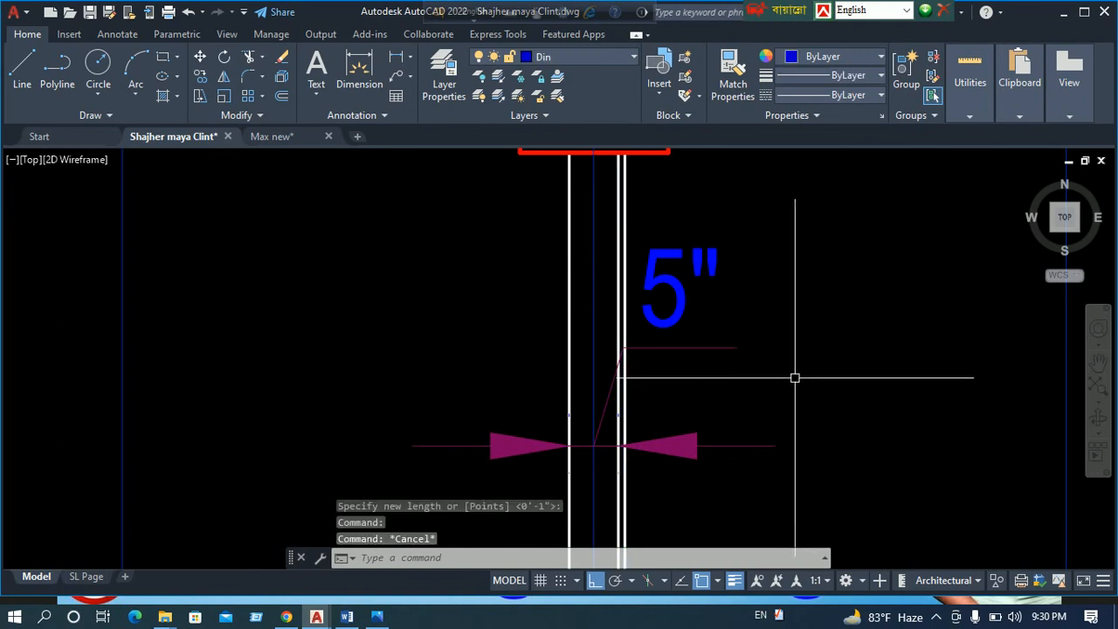
left_click(624, 372)
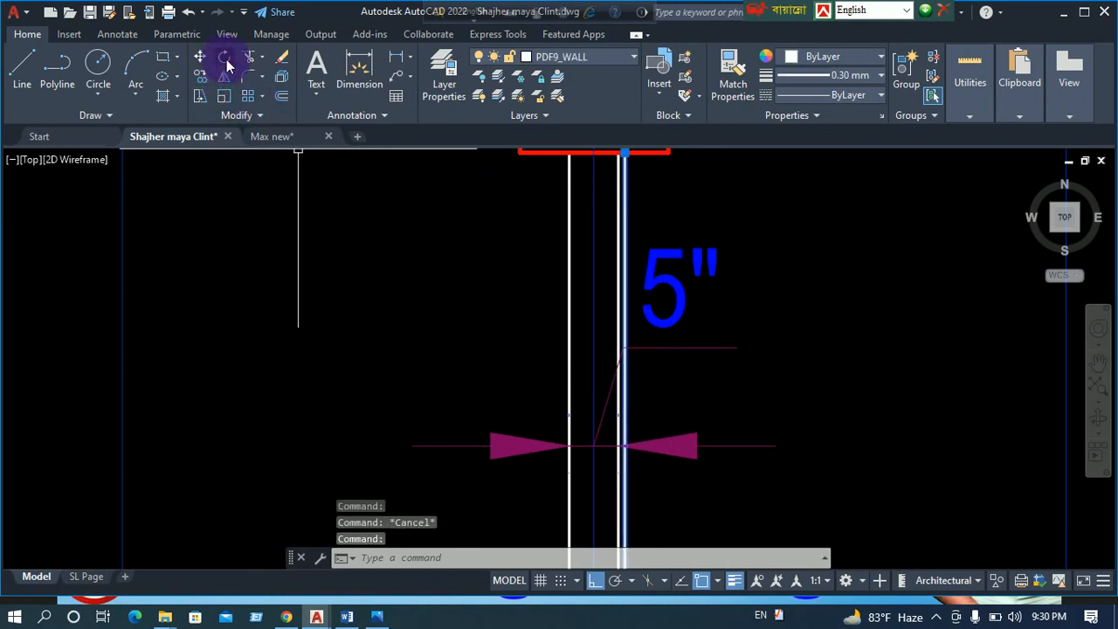
left_click(281, 58)
scroll(624, 385, "up", 1)
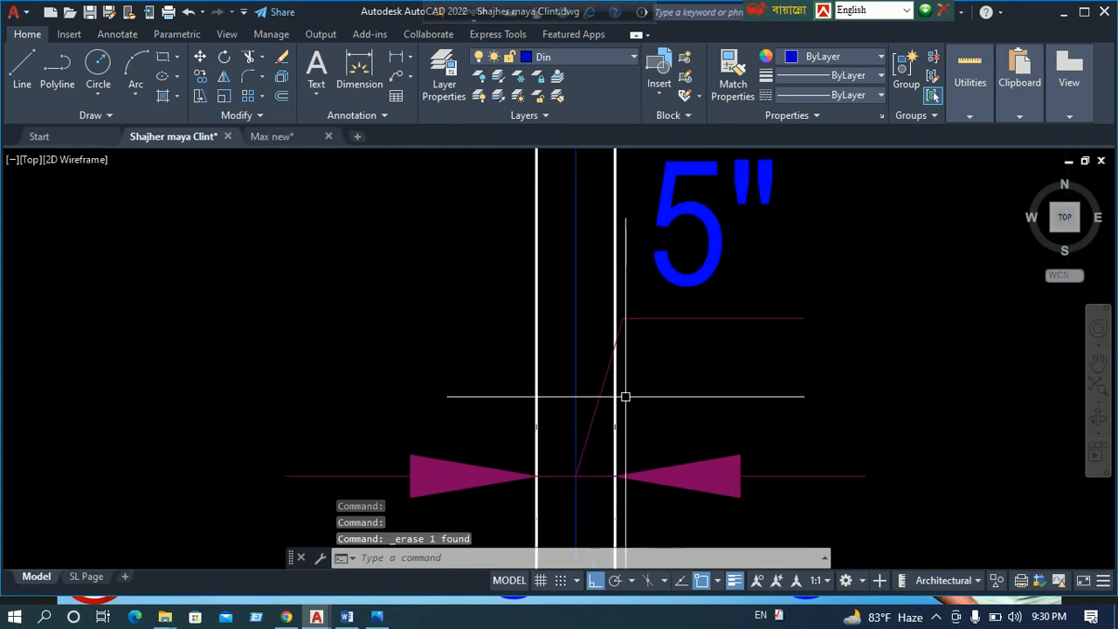
scroll(602, 357, "down", 6)
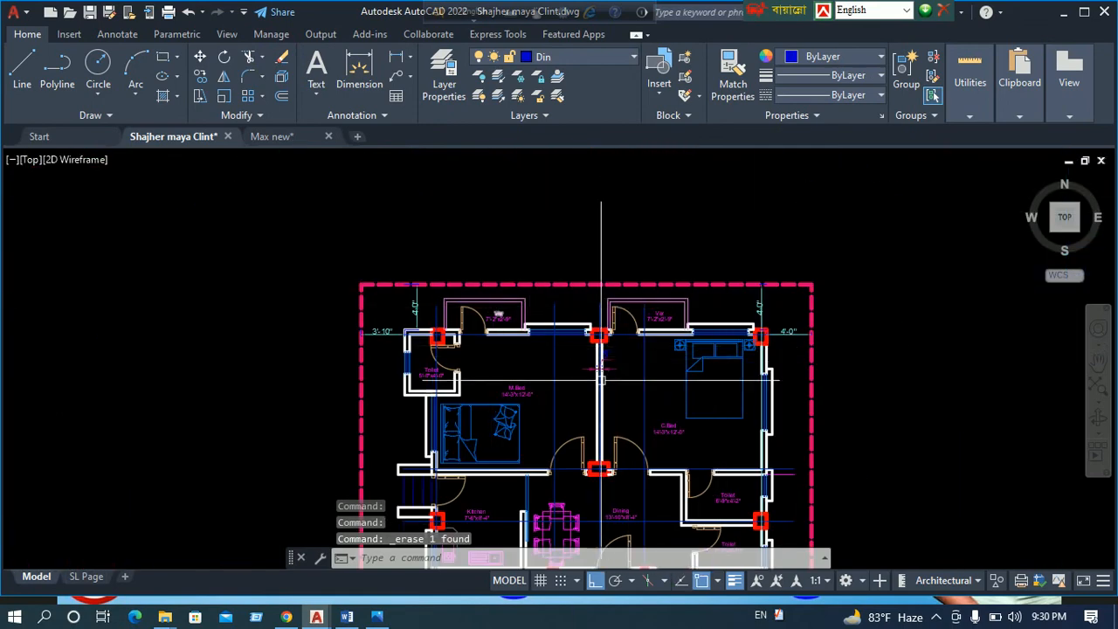
middle_click_drag(609, 380, 589, 271)
scroll(567, 317, "down", 4)
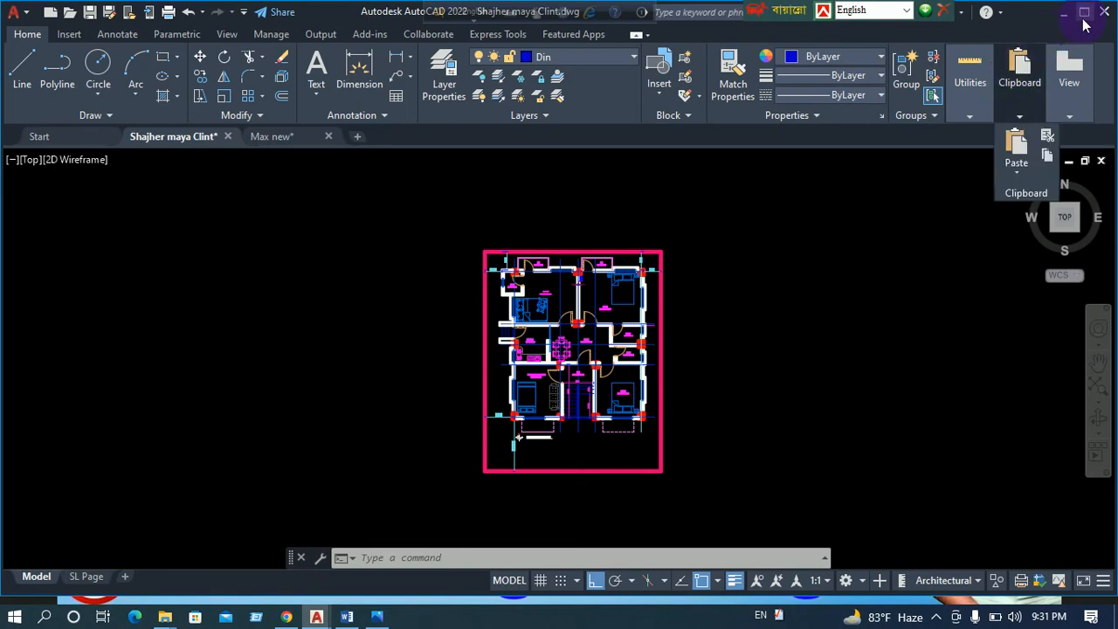
Minimize the drawing and thumbnail image windows to reach the desktop, and show the hidden notification-area icons
left_click(1084, 12)
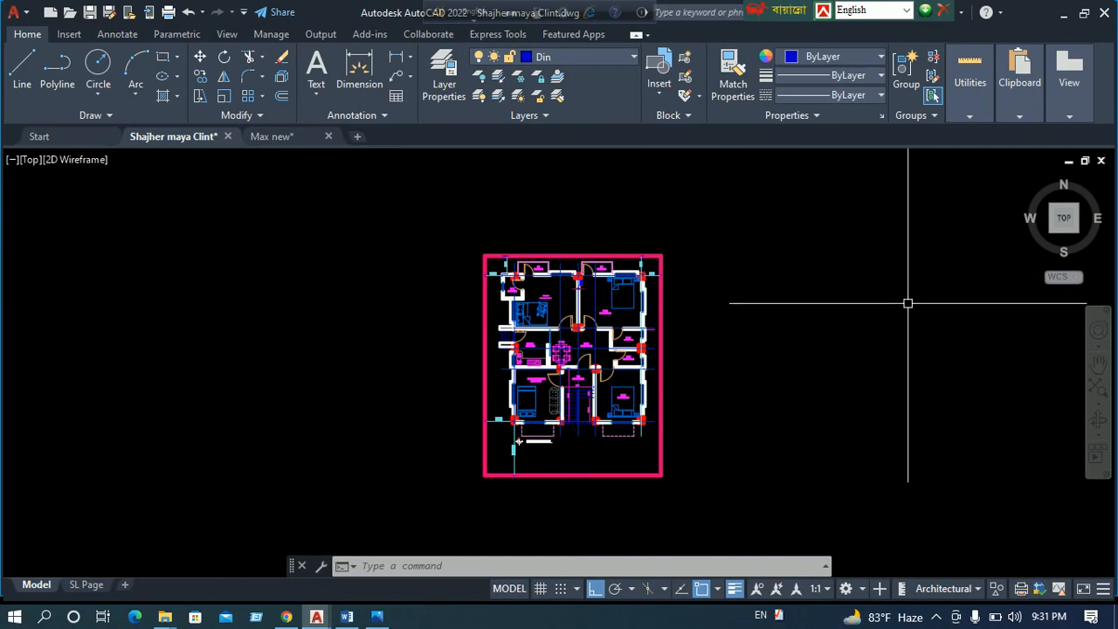
left_click(1067, 14)
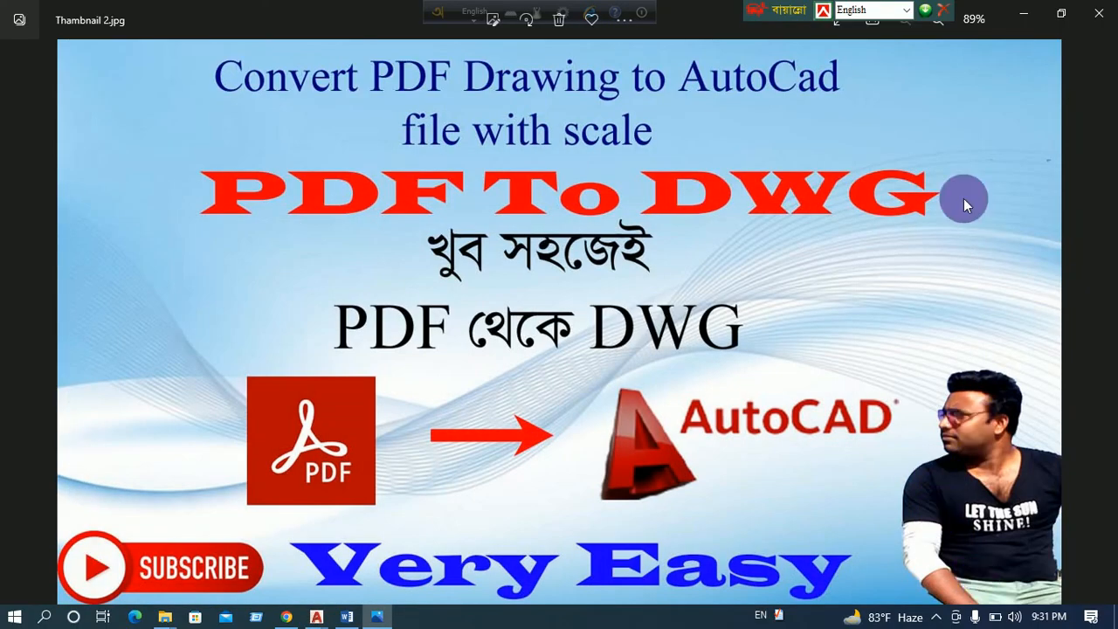
left_click(1021, 15)
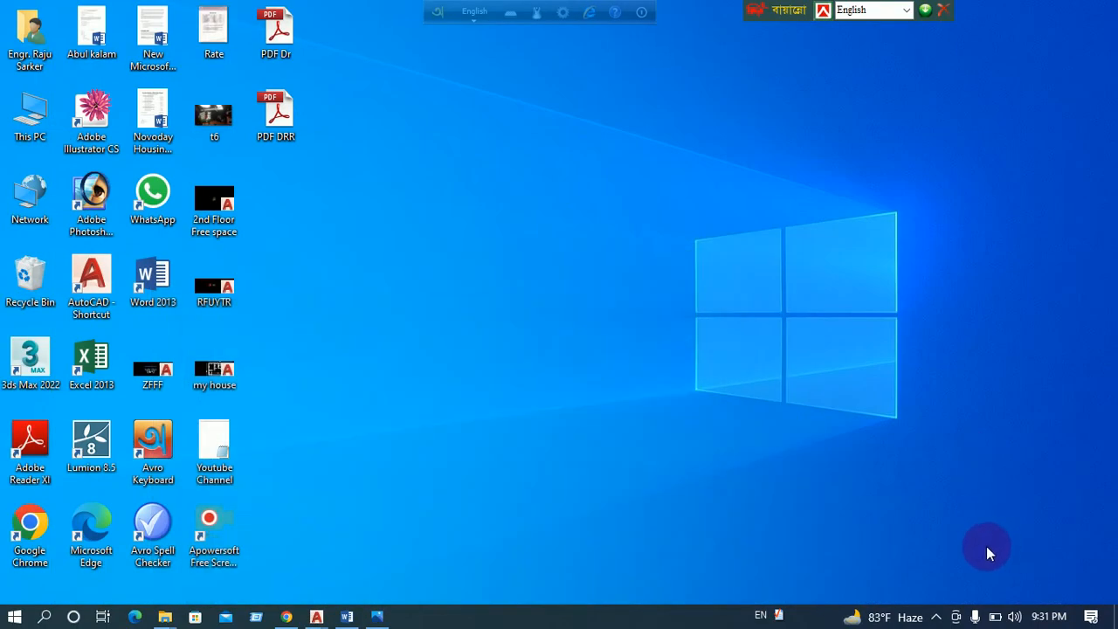
left_click(936, 618)
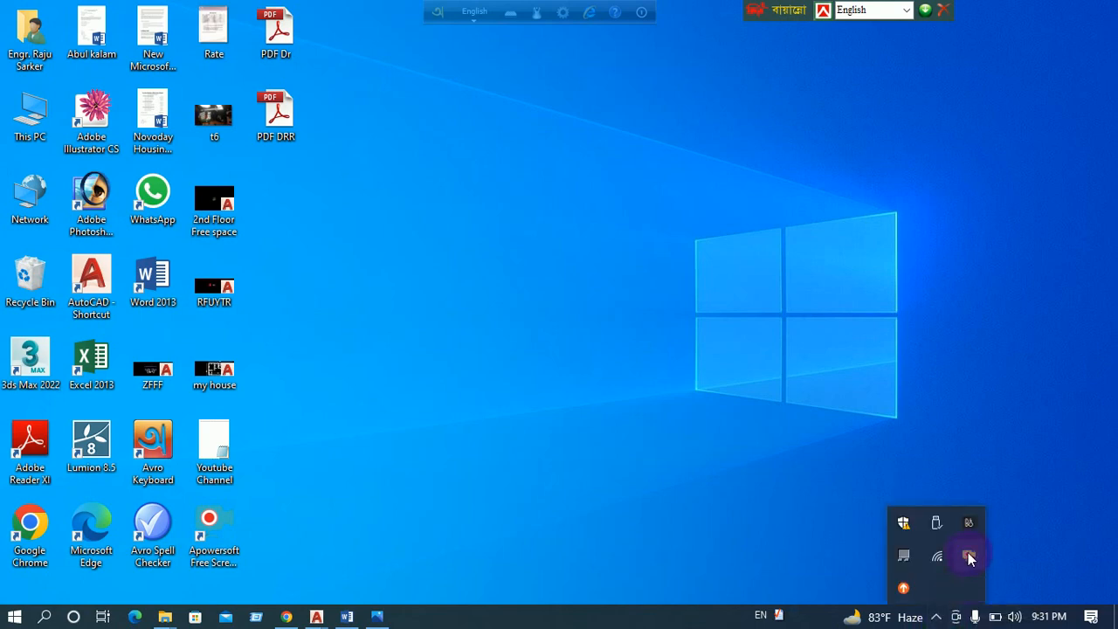